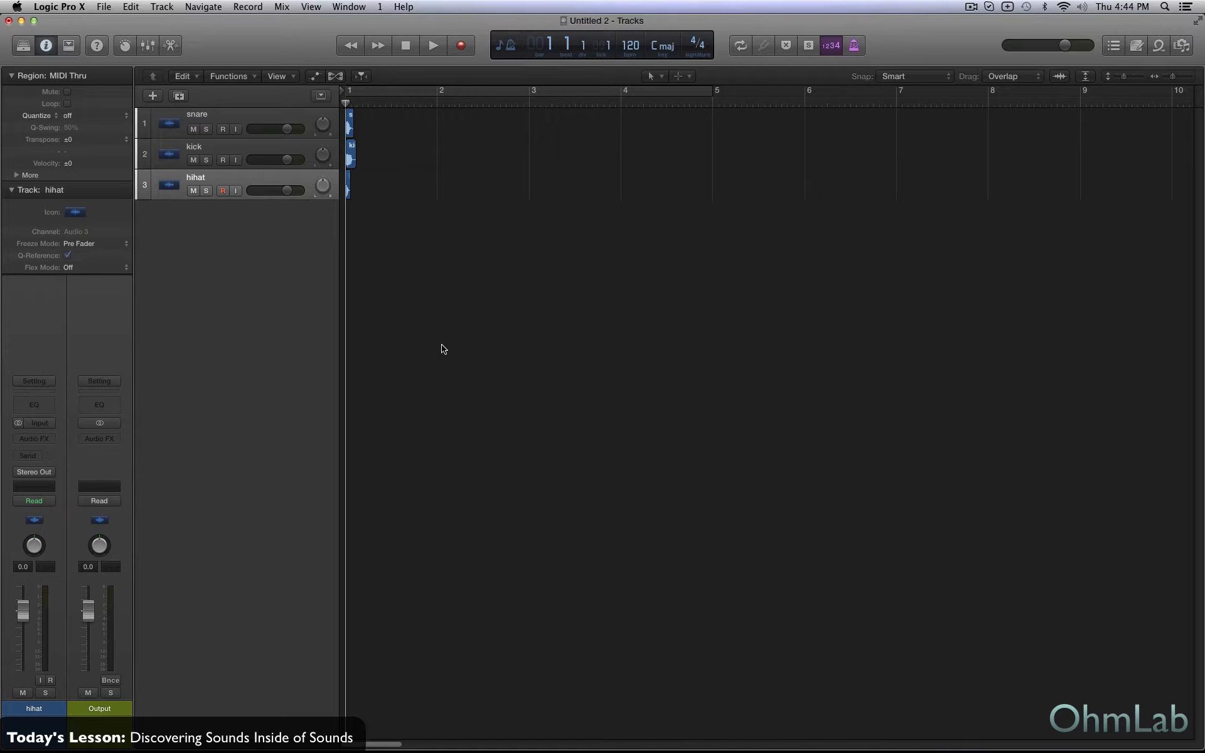
Turn on cycle playback over bars 1 to 5 and audition the snare track in solo.
left_click(349, 123)
left_click(207, 129)
key("c")
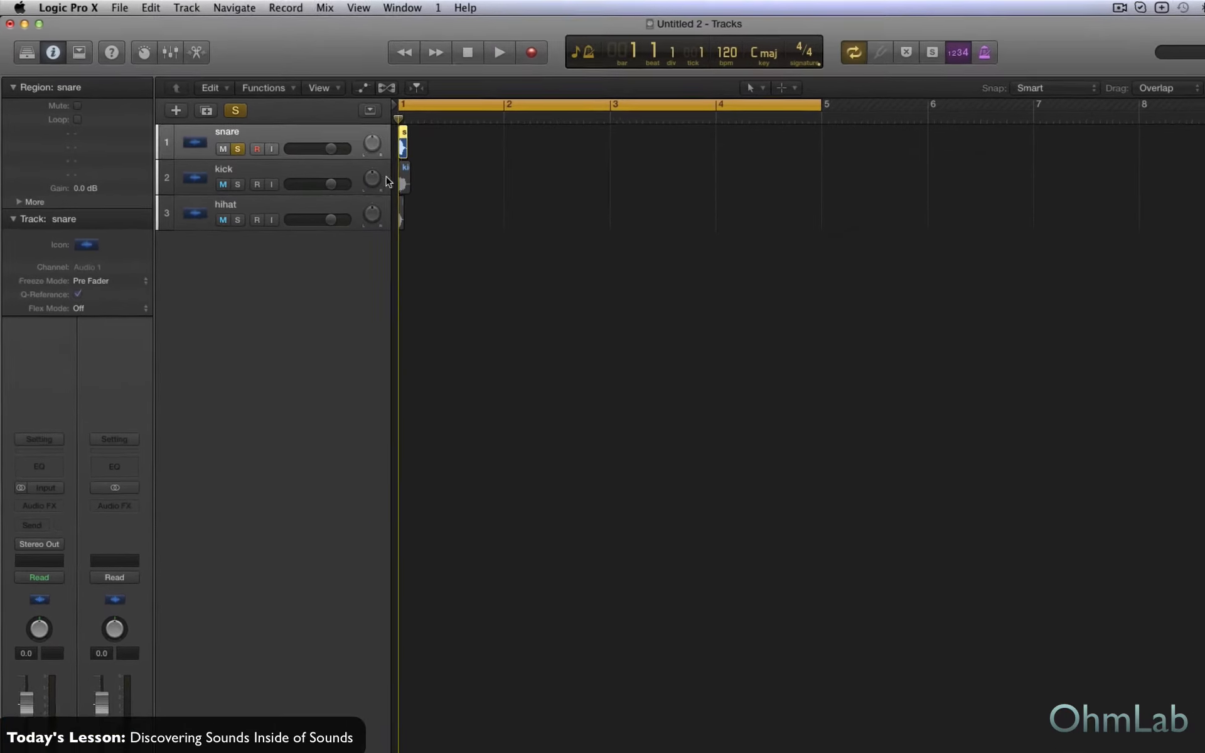
key("space")
key("space")
left_click(252, 159)
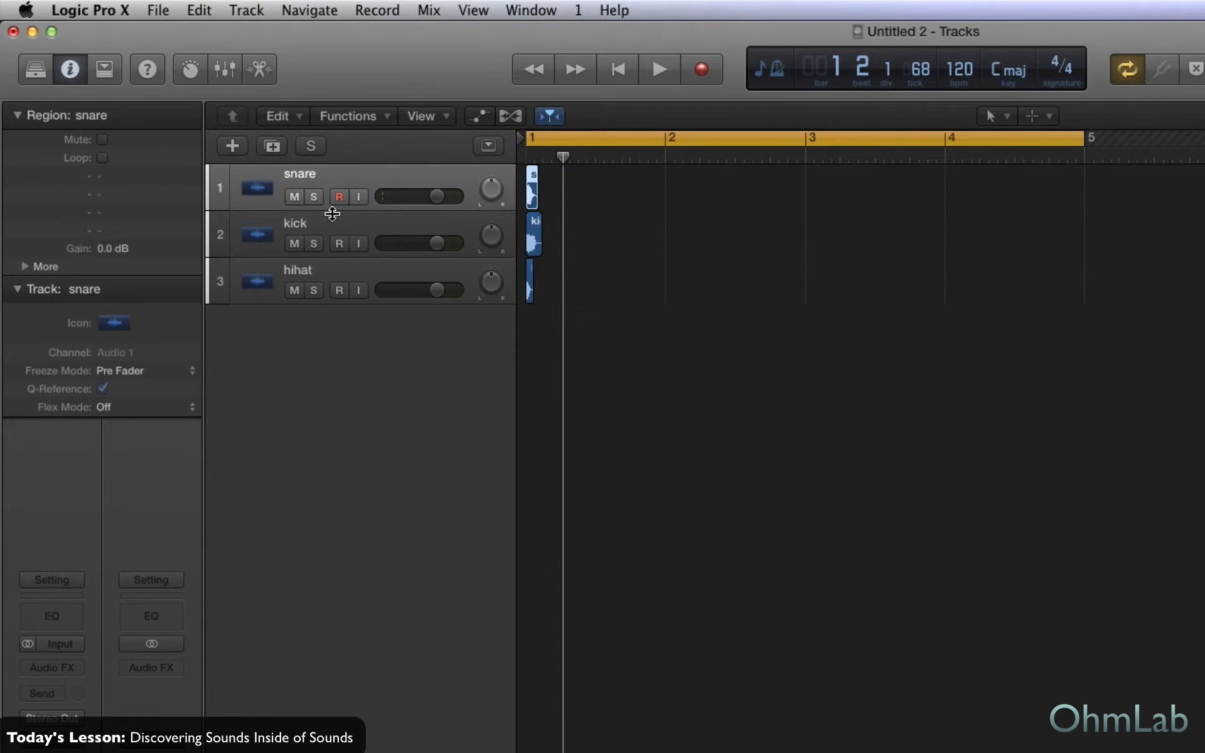
Audition the snare, kick and hihat tracks one at a time in solo.
left_click(316, 198)
key("space")
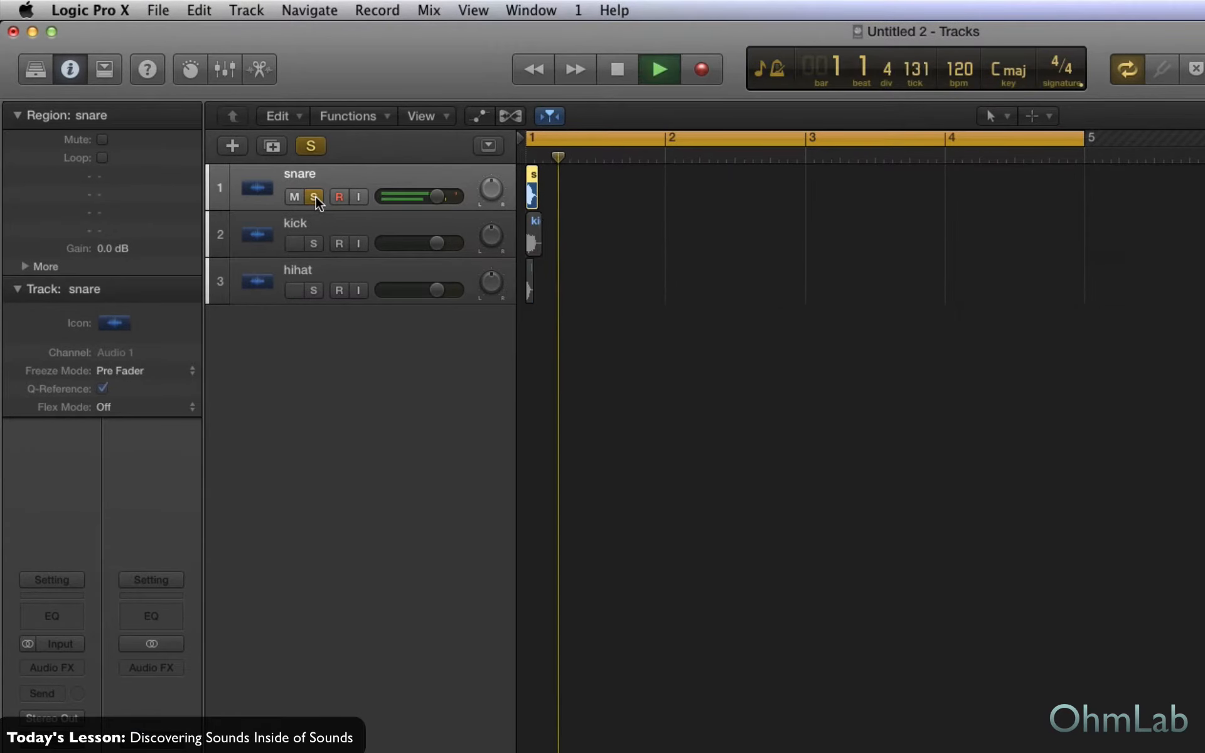
key("space")
left_click(314, 198)
left_click(315, 245)
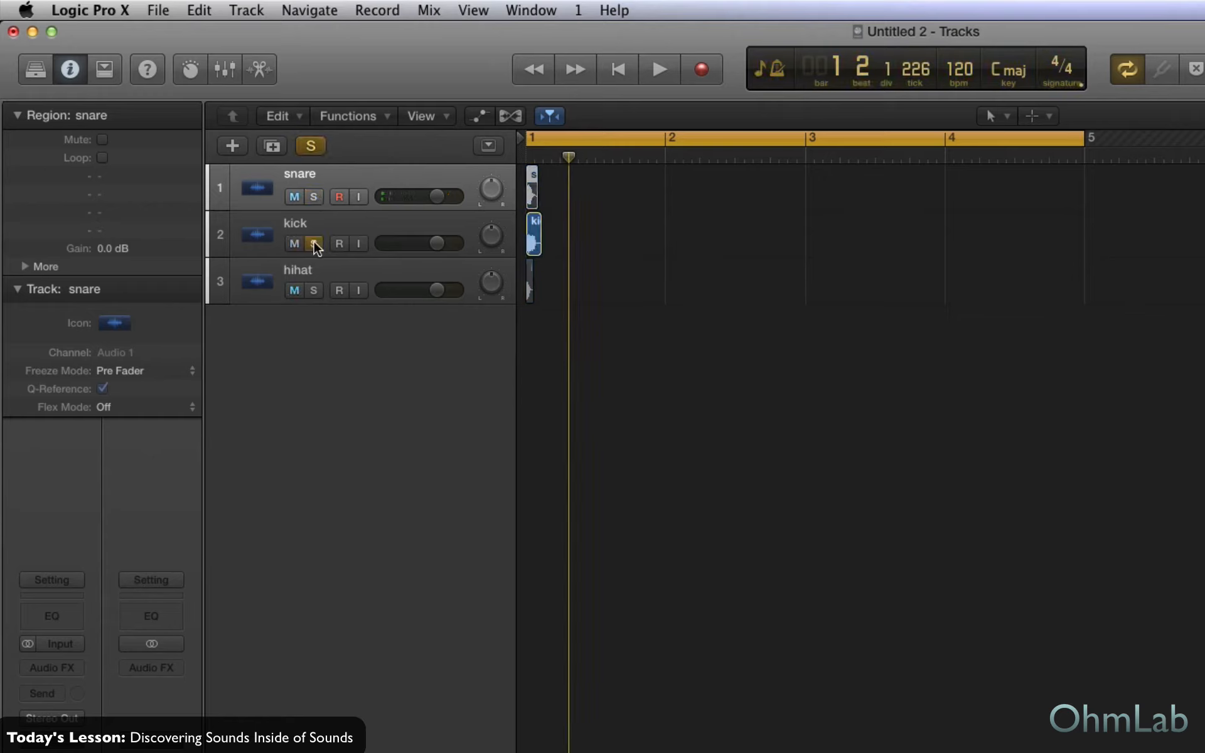
key("space")
left_click(315, 245)
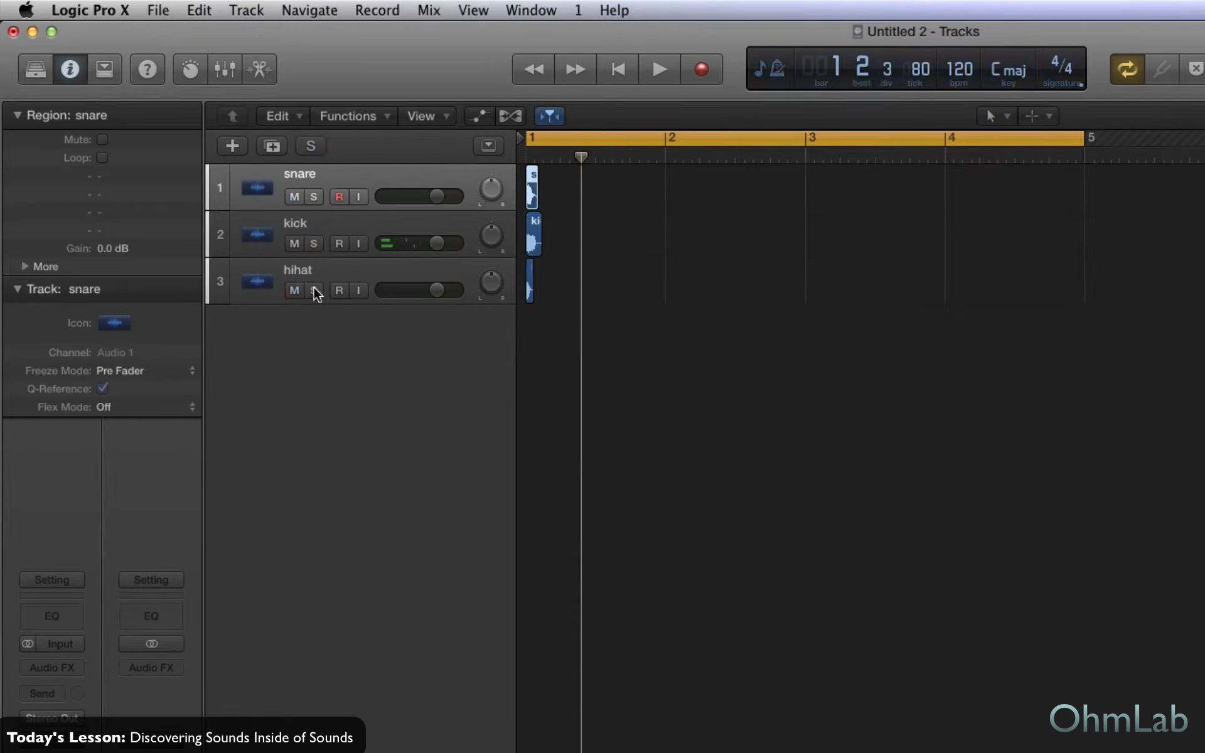
left_click(315, 291)
key("space")
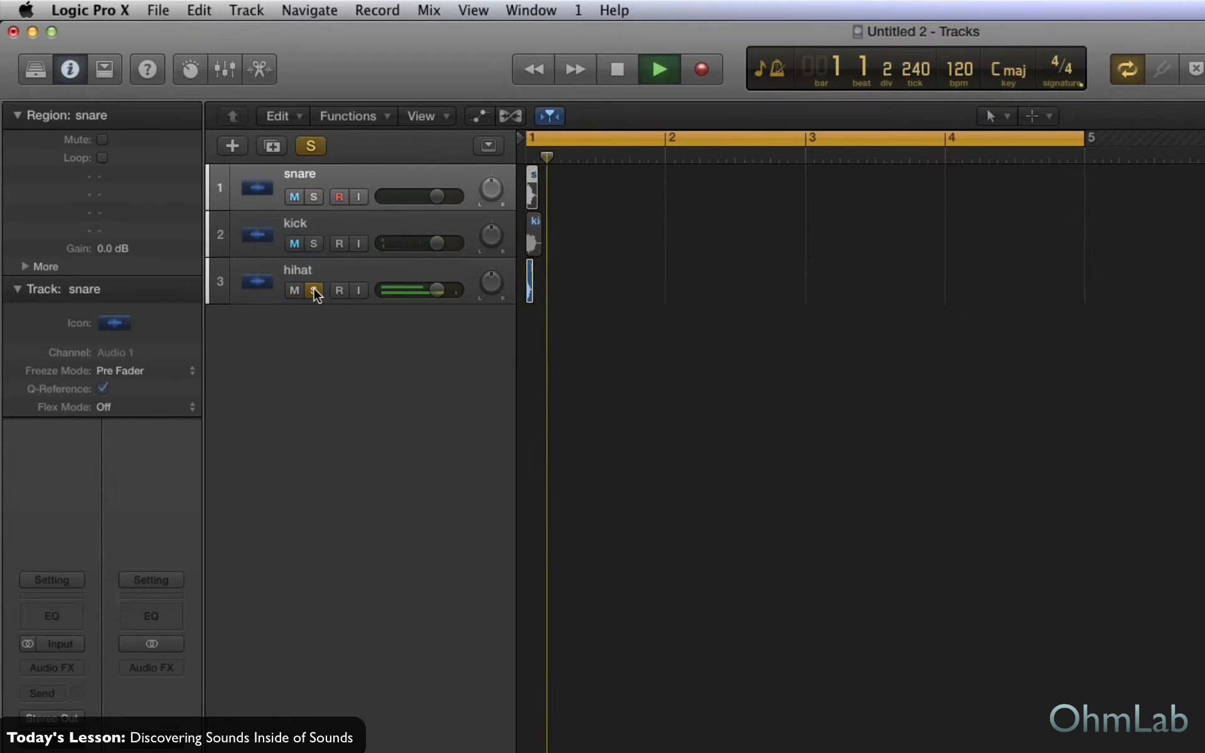
key("space")
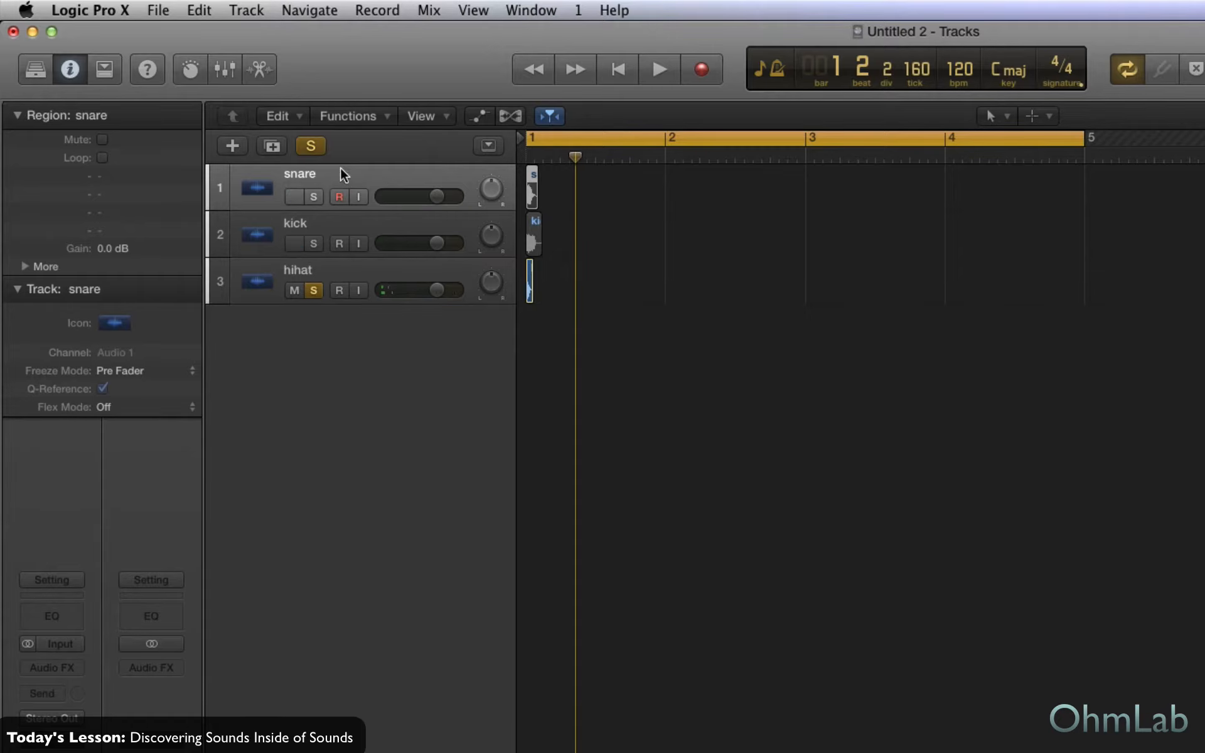
left_click(314, 291)
Solo the snare track, try the Speed (FX) Flex Mode on it, and settle on Flex Pitch.
left_click(314, 197)
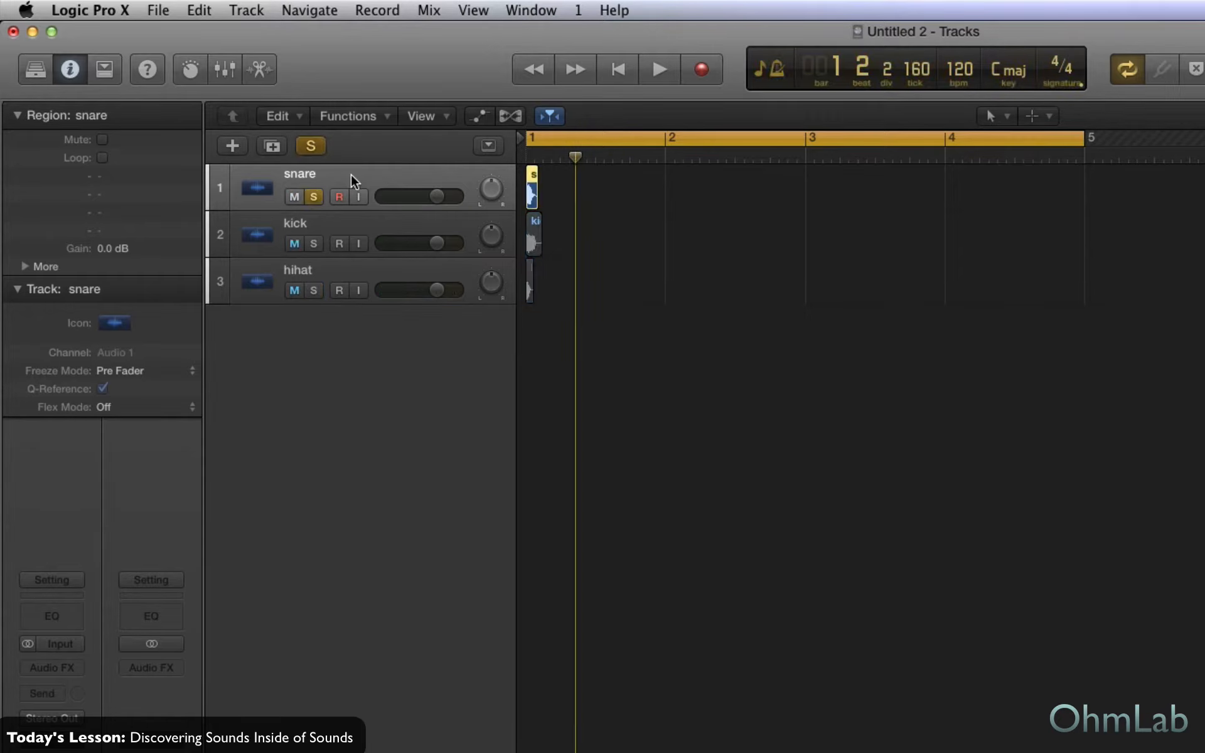
left_click(193, 405)
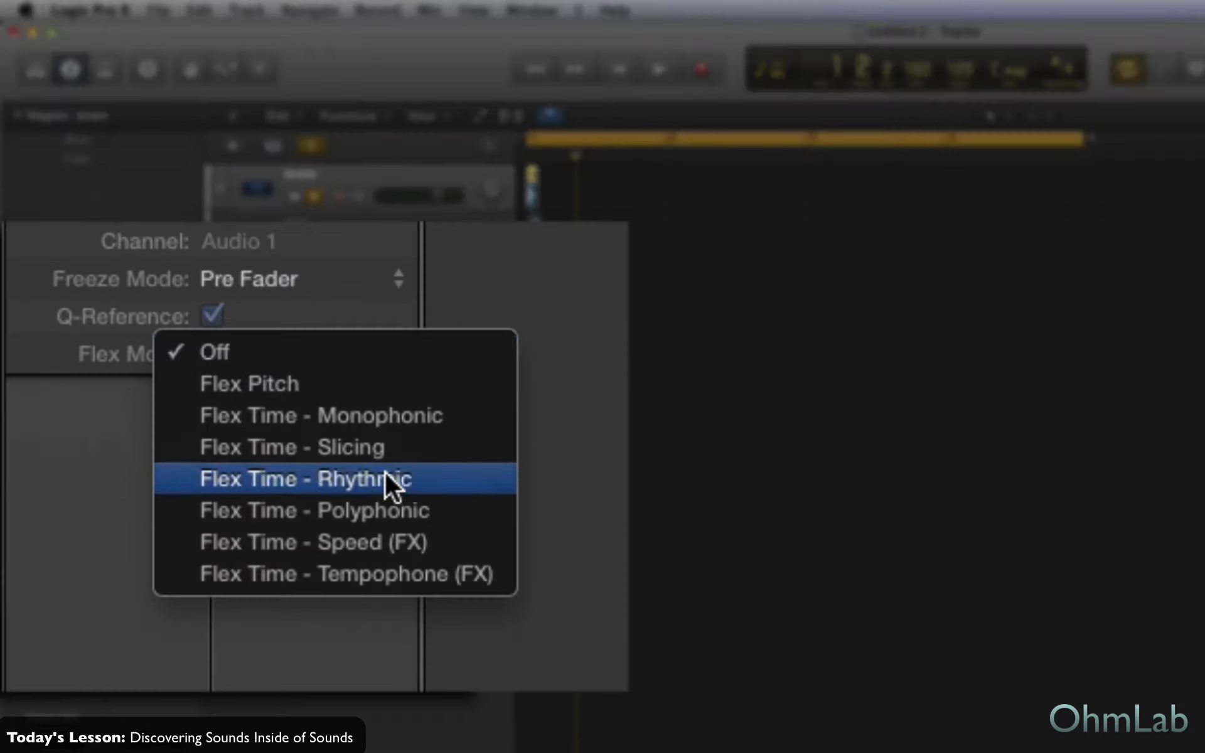
left_click(404, 540)
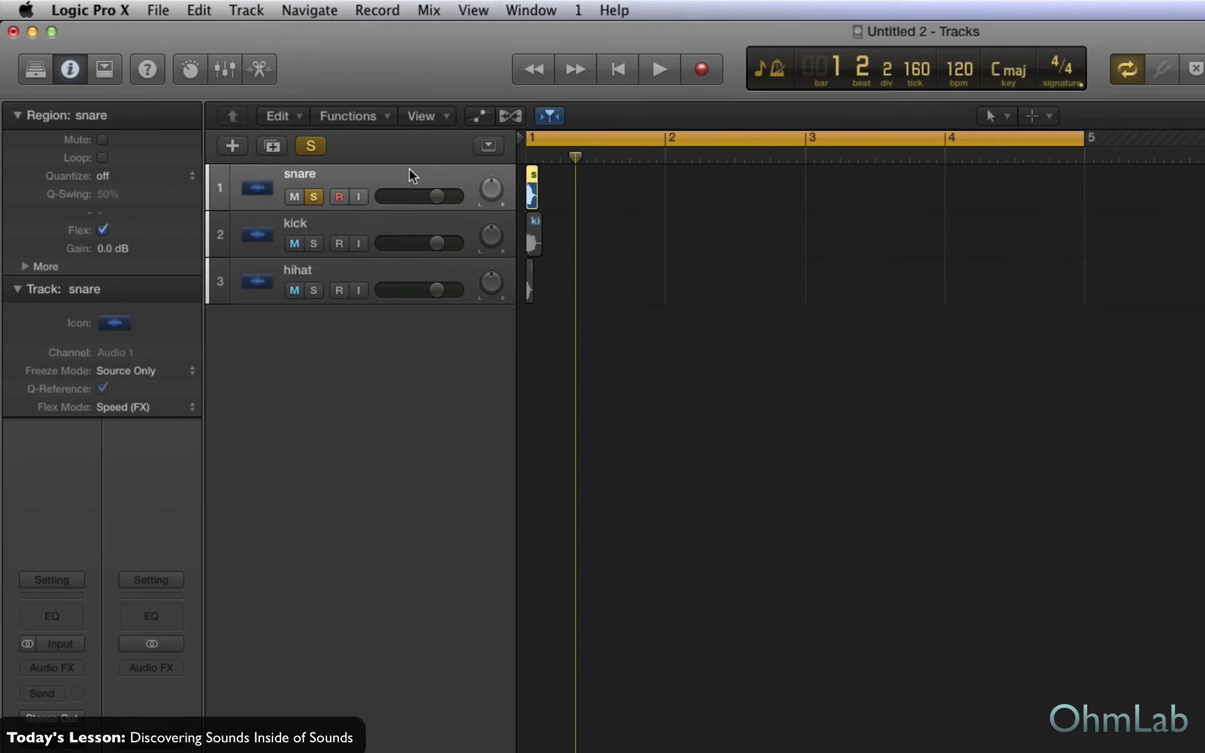
left_click(182, 406)
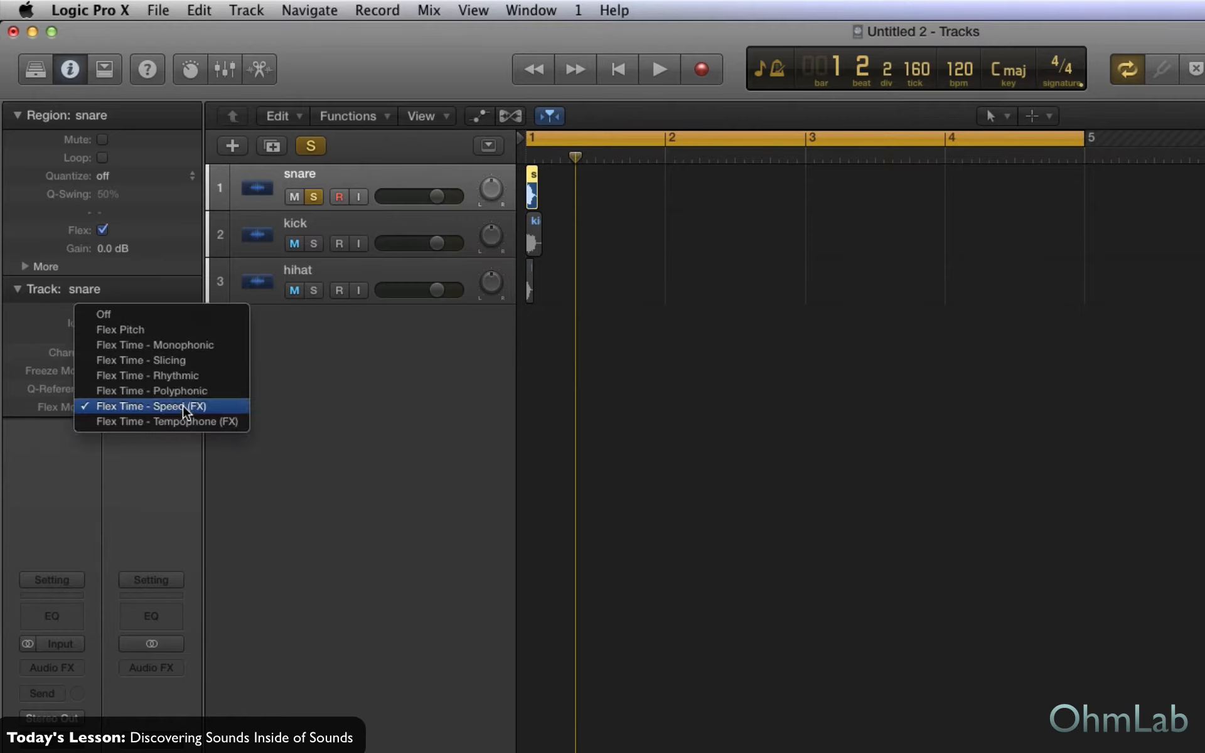
left_click(169, 329)
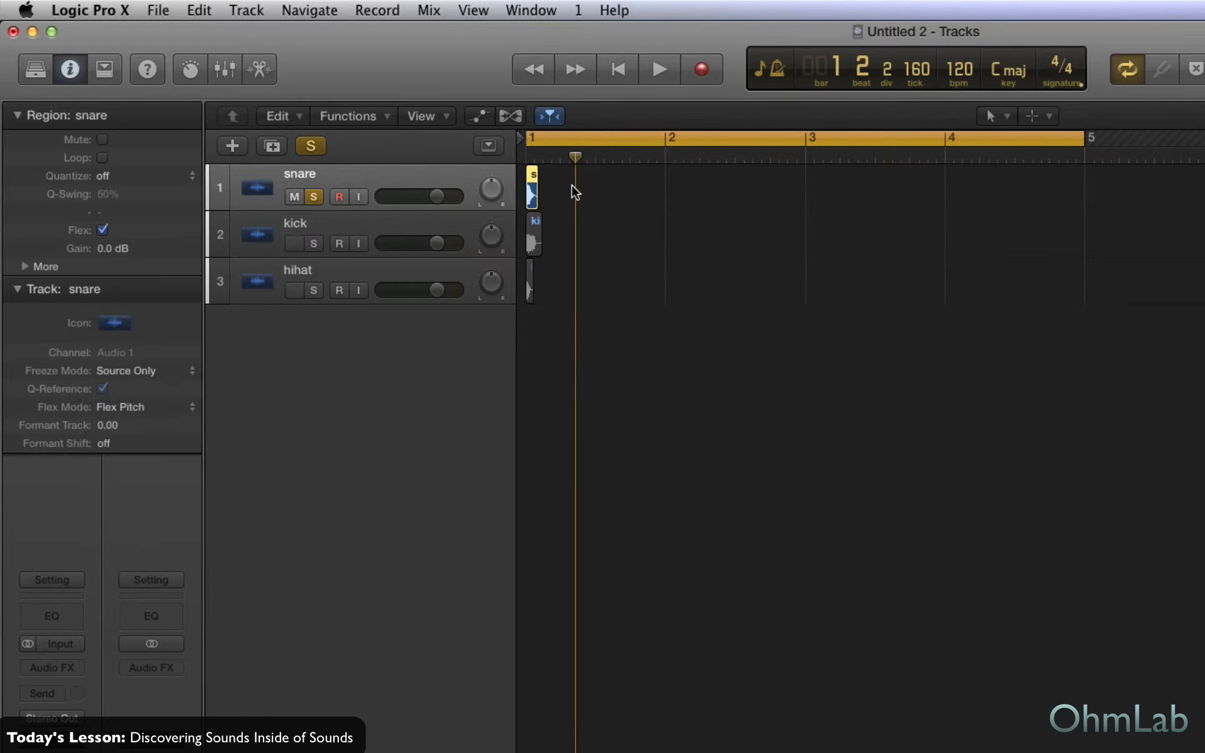
Audition the snare, time-stretch its region to the start of bar 2, and play the stretched sound.
key("space")
key("space")
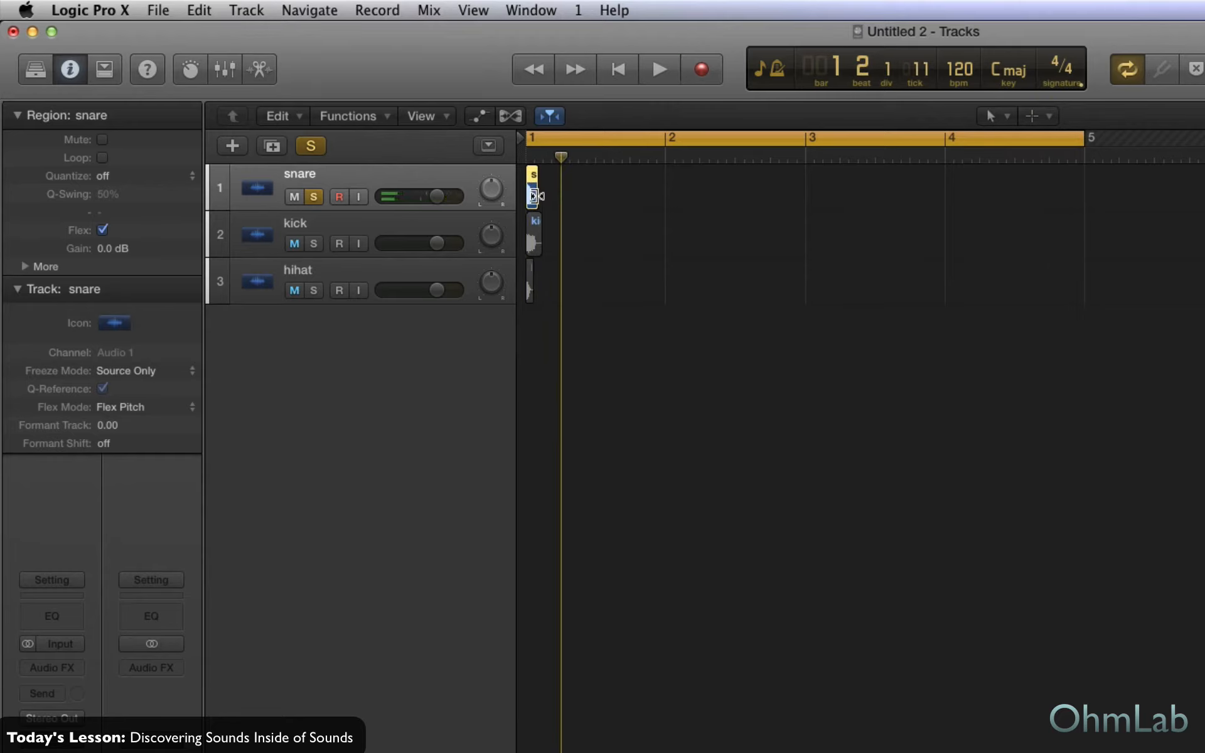
left_click_drag(535, 196, 669, 203)
key("space")
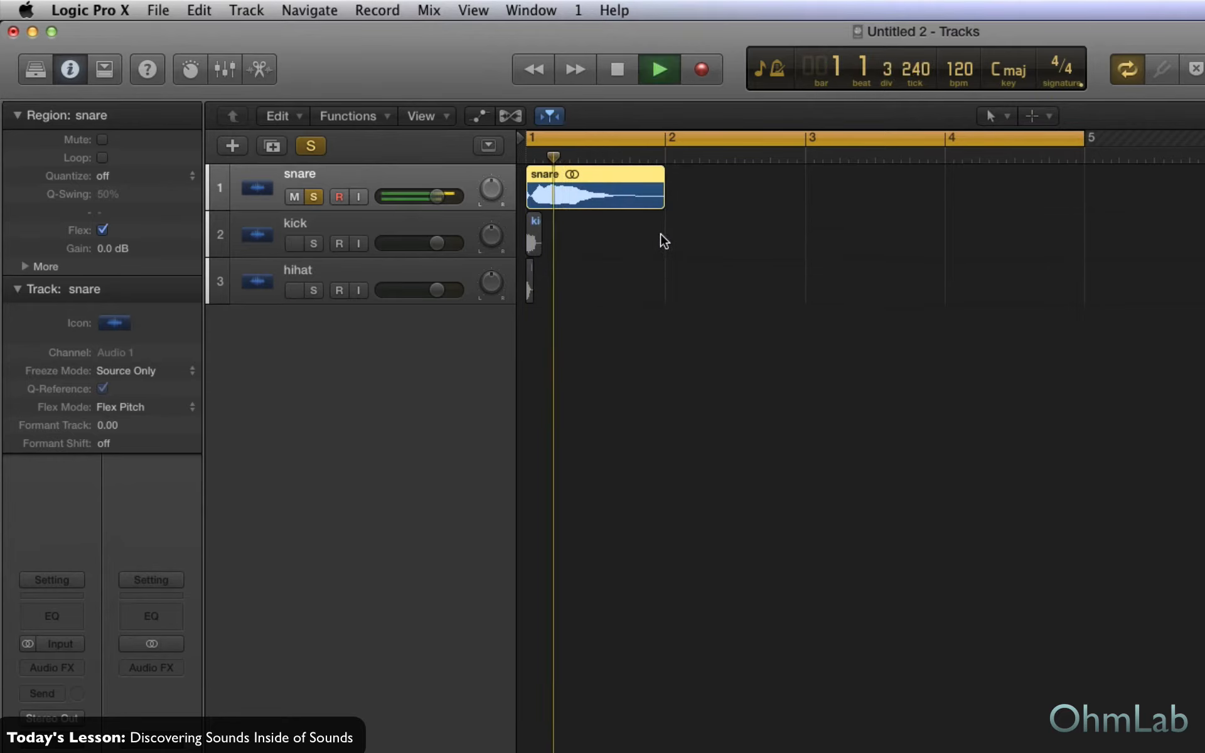
key("space")
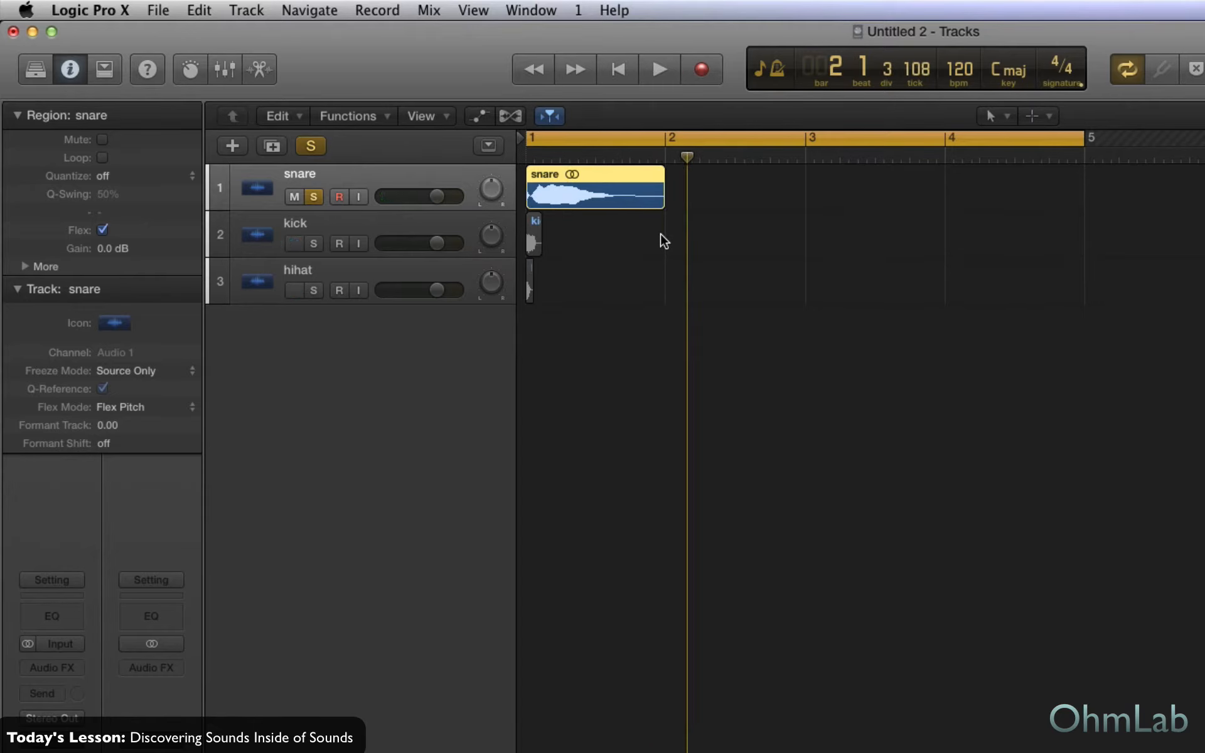
Solo the kick track instead of the snare and set its Flex Mode to Polyphonic, auditioning it before and after.
left_click(313, 197)
left_click(325, 239)
left_click(314, 243)
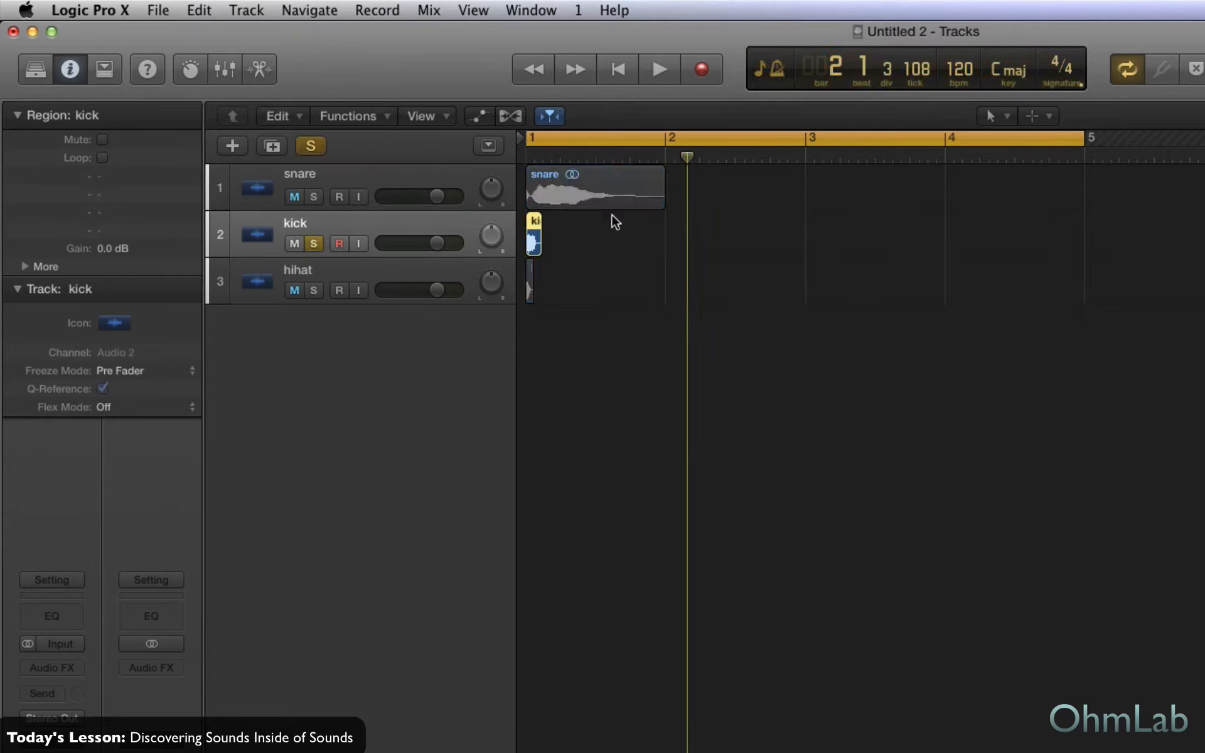
key("space")
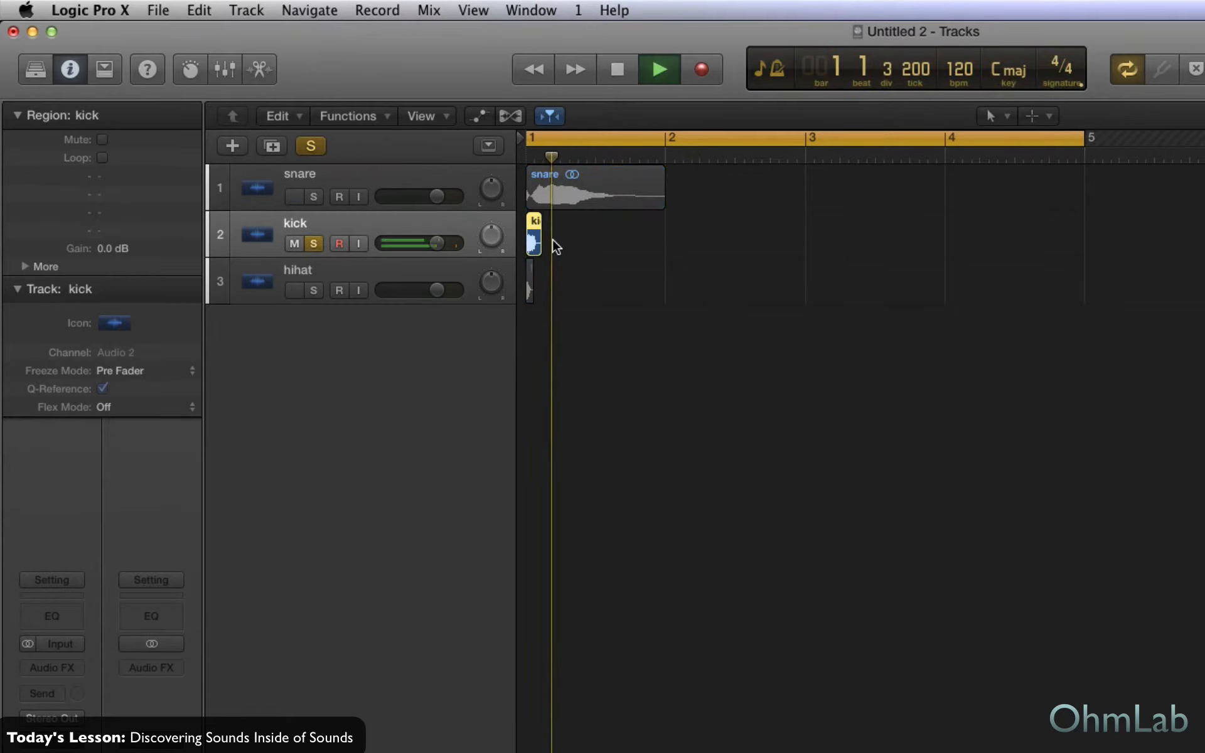
left_click(191, 407)
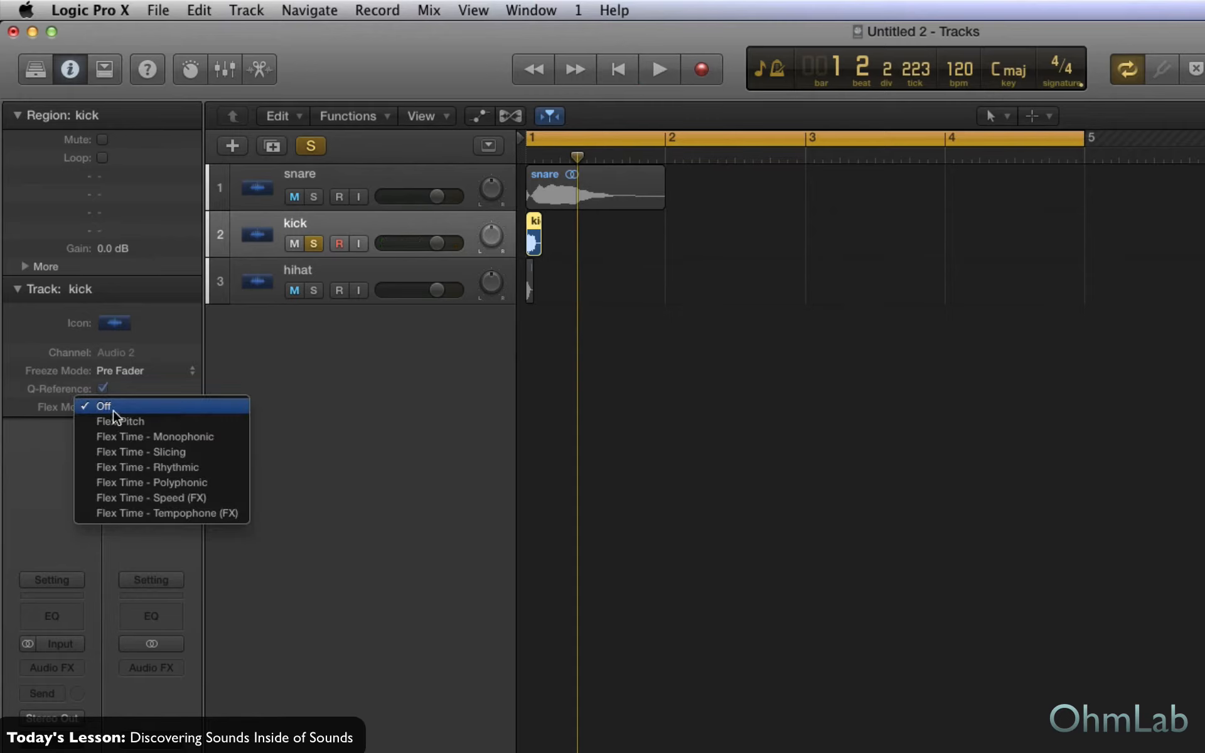
left_click(188, 489)
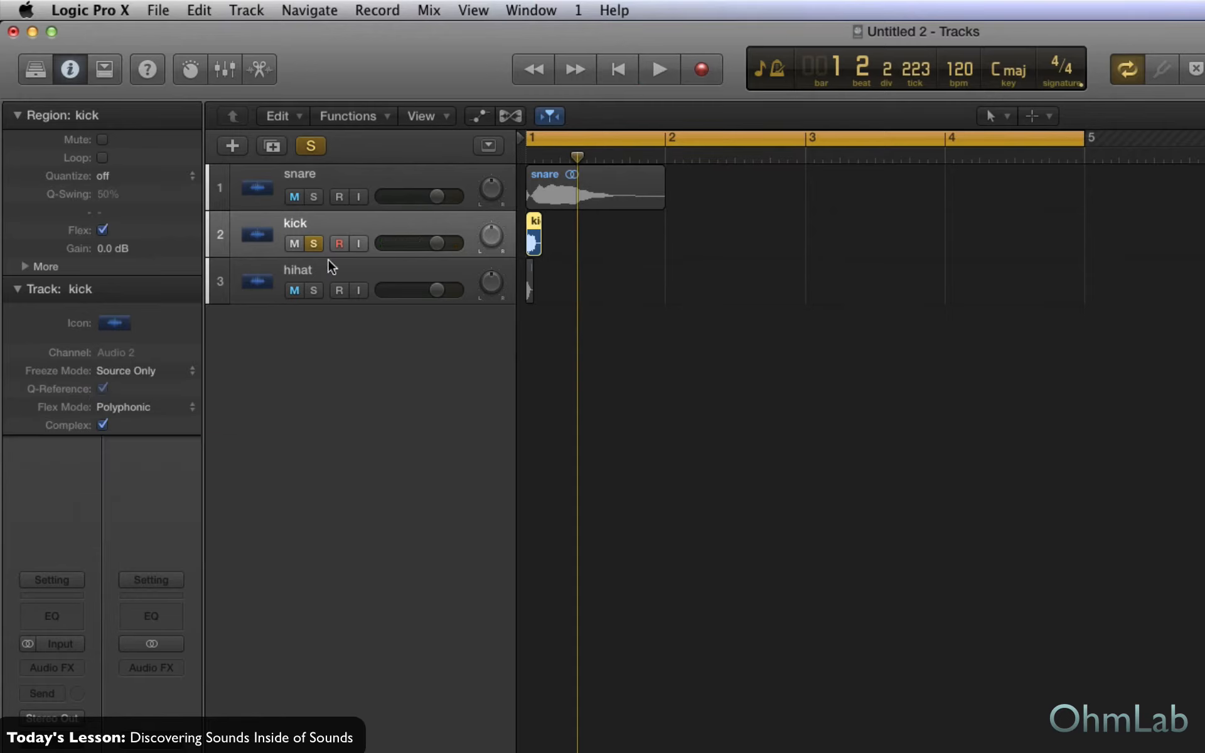
key("space")
key("space")
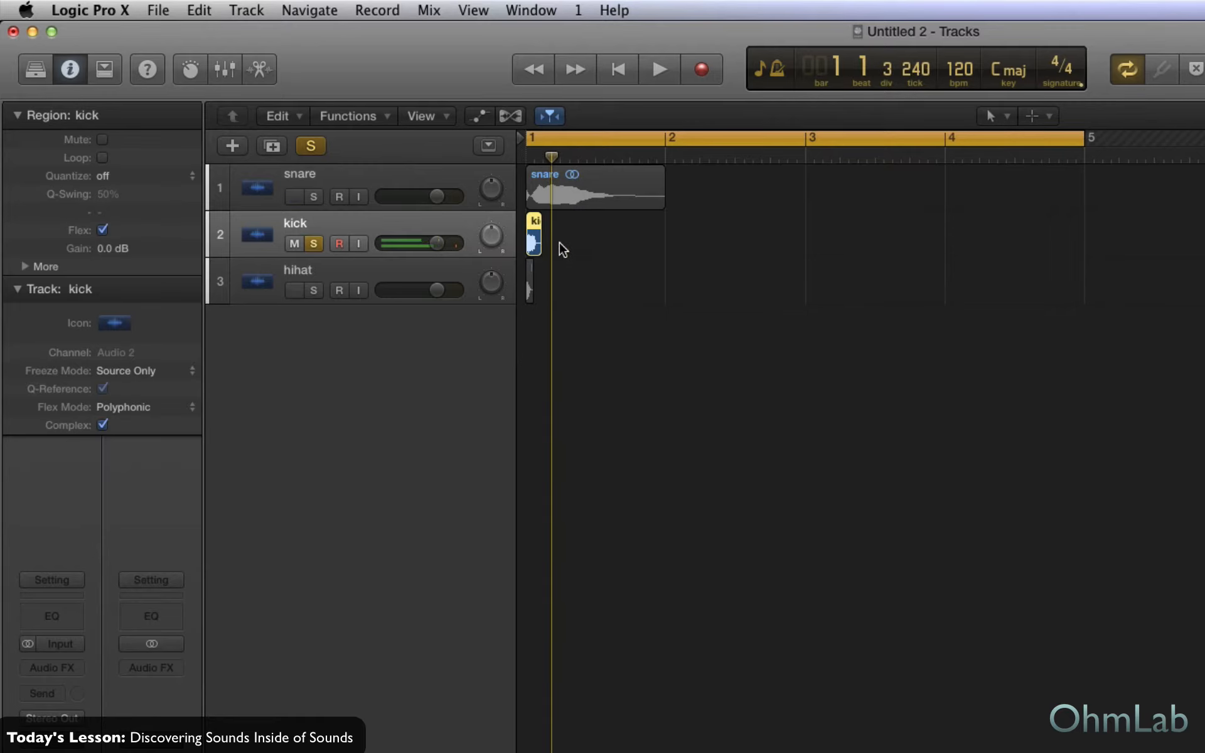
Time-stretch the kick region in stages to the starts of bars 2, 3 and 4, auditioning each length.
left_click_drag(536, 244, 660, 262)
key("space")
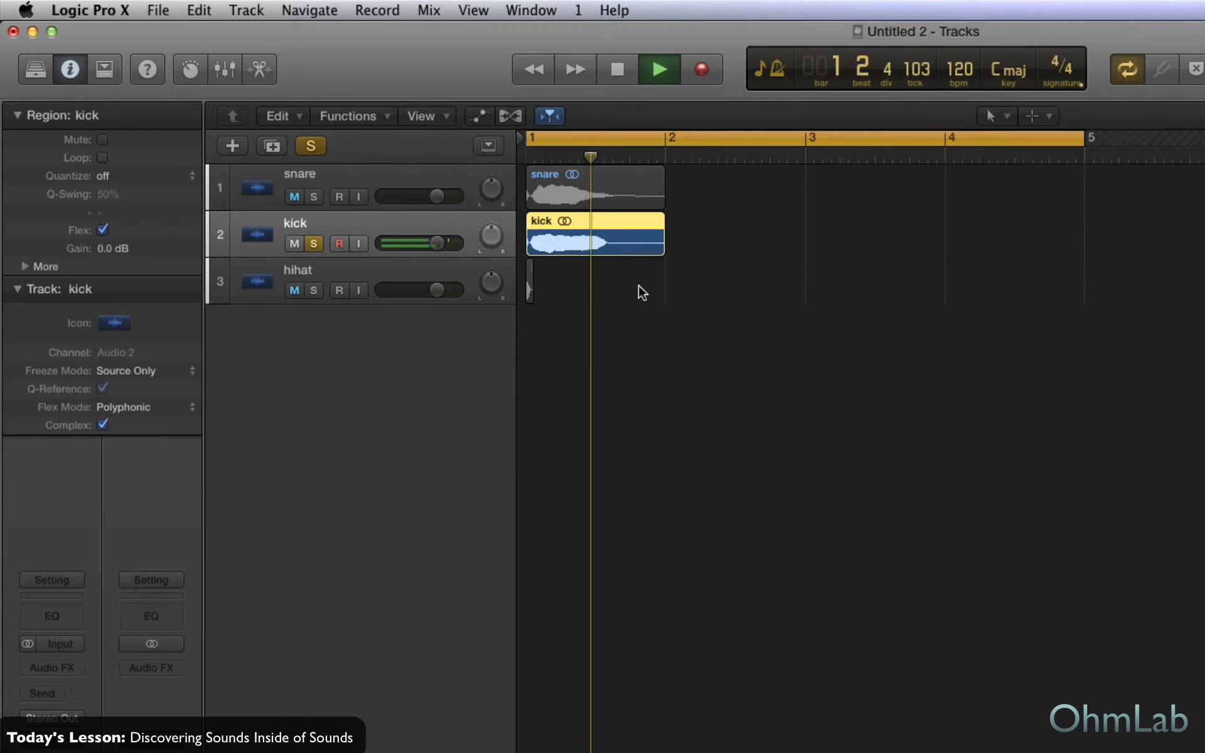
key("space")
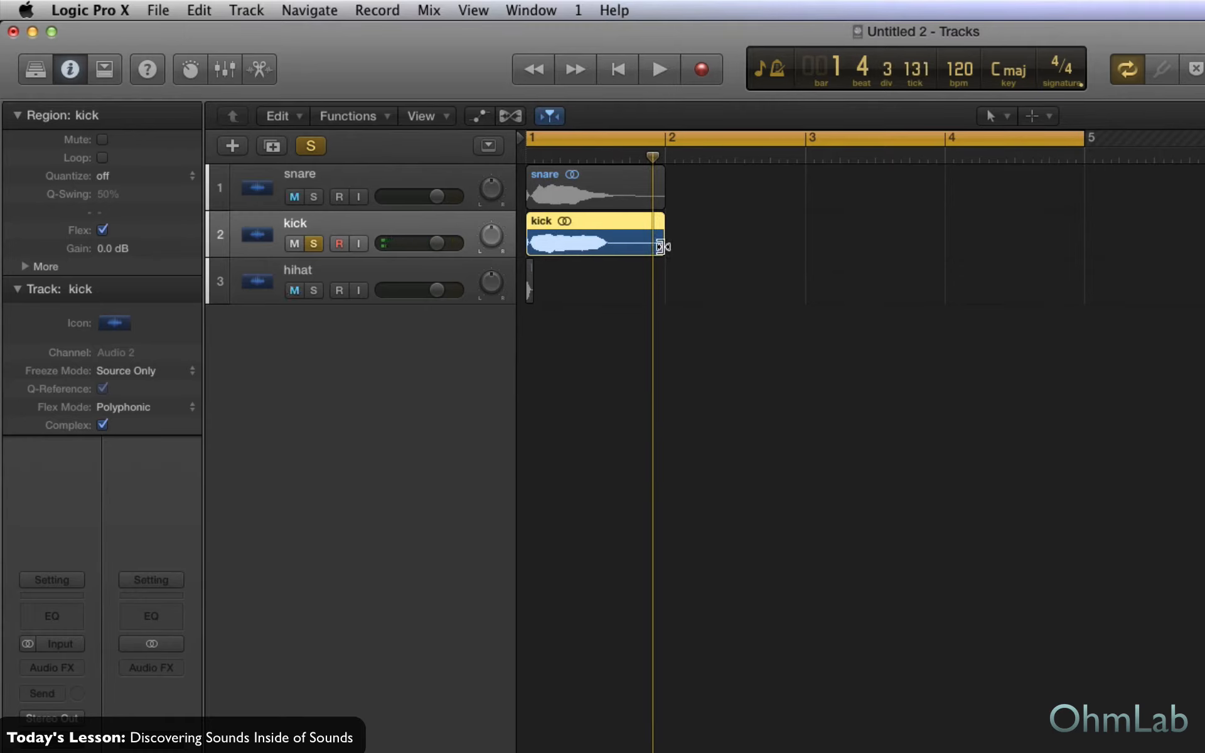
left_click_drag(661, 247, 802, 249)
key("space")
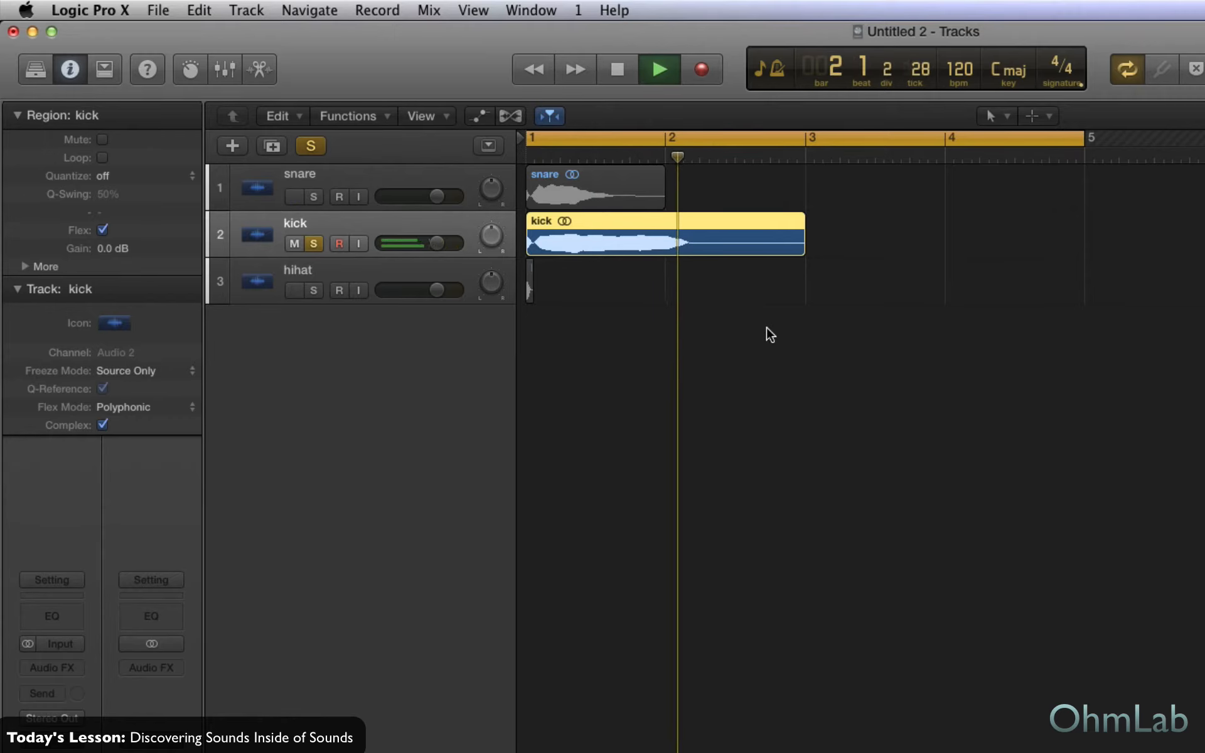
key("space")
left_click_drag(802, 247, 939, 245)
key("space")
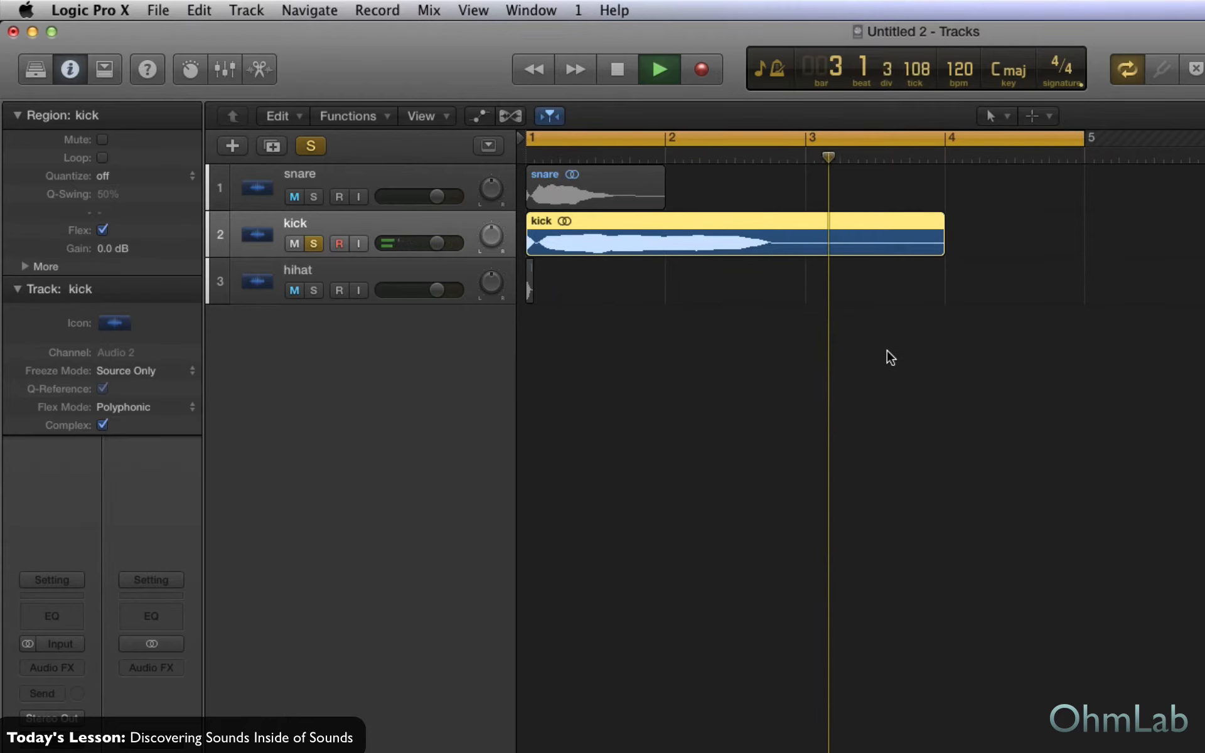
key("space")
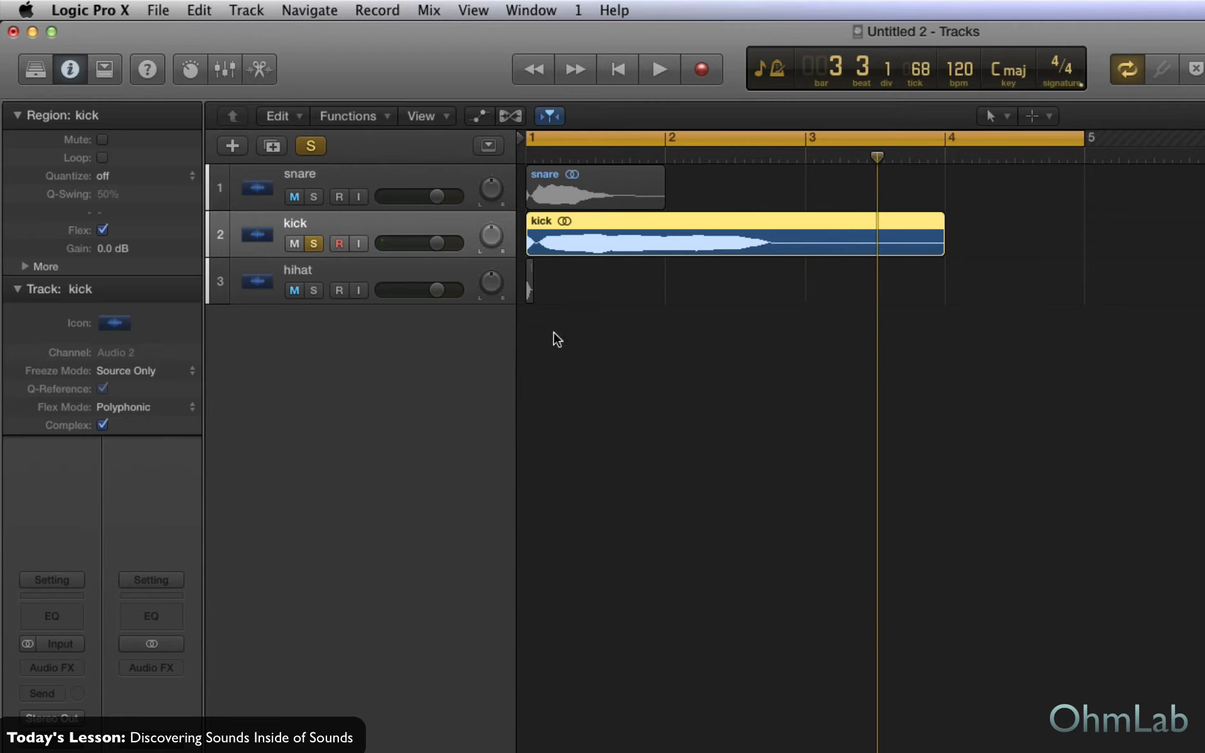
left_click(314, 244)
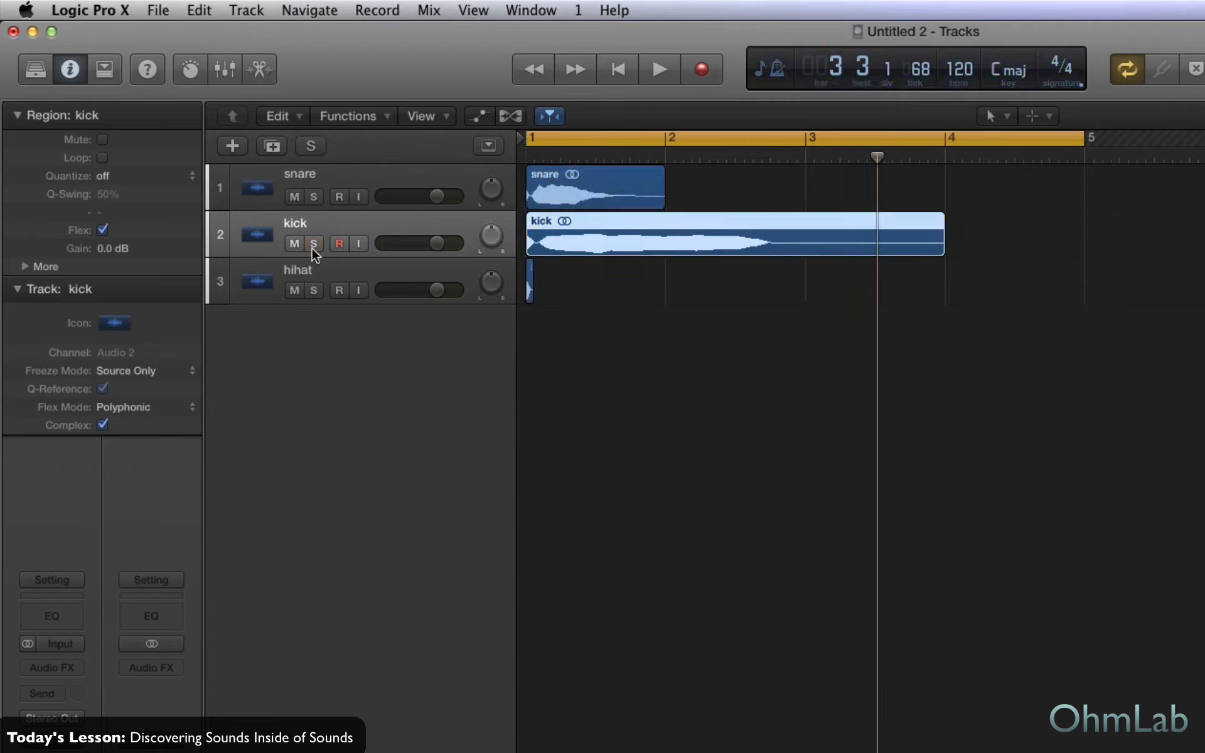
left_click(314, 289)
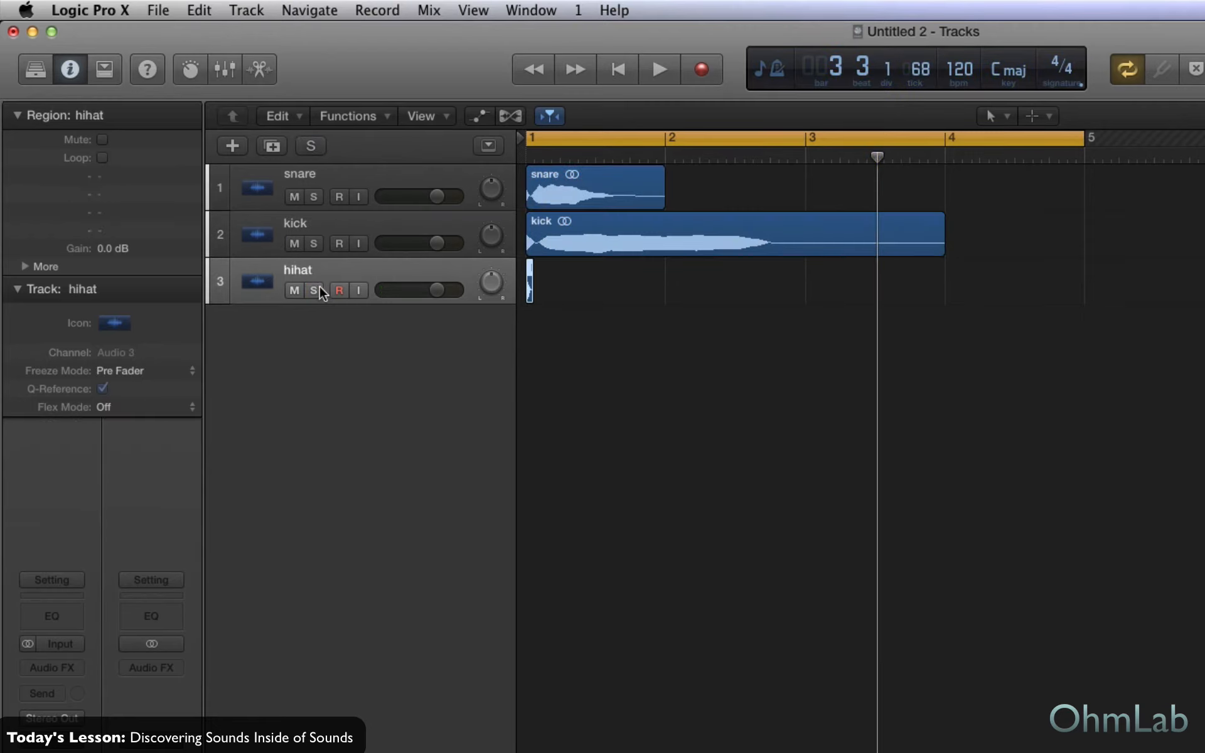
left_click(182, 408)
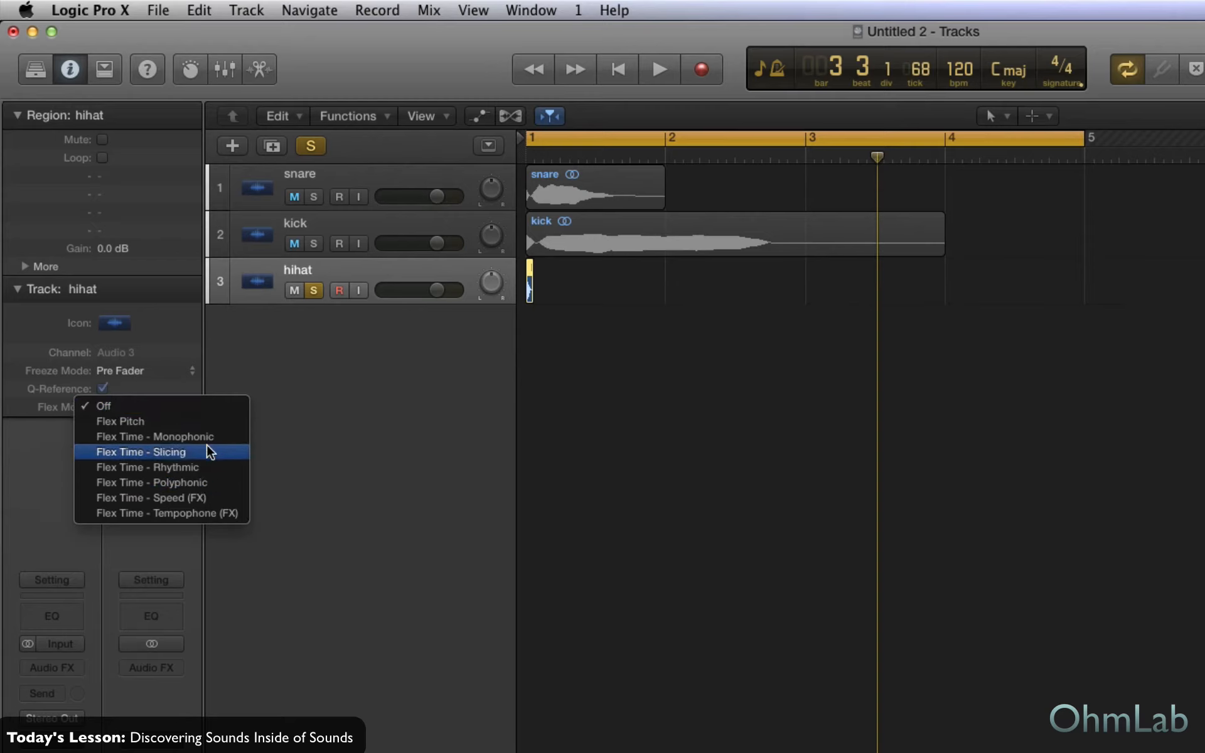
left_click(317, 247)
left_click(314, 289)
left_click(315, 245)
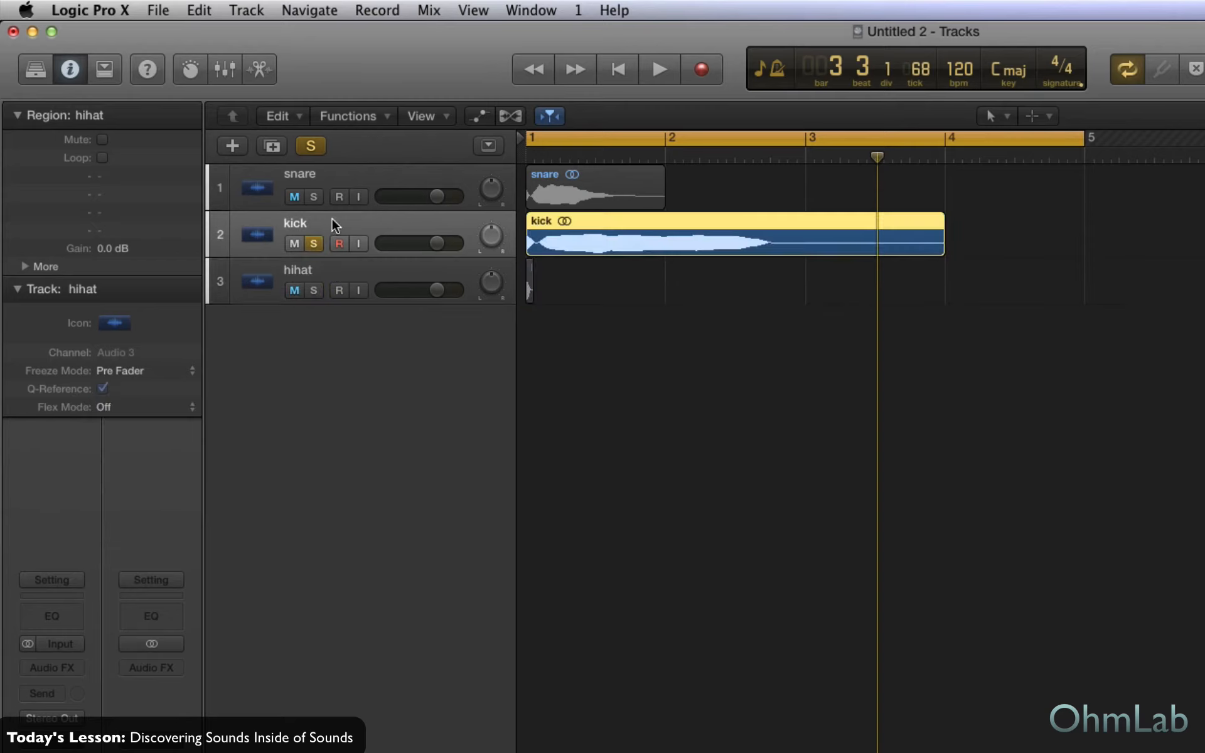
Set the kick track's Flex Mode to Tempophone (FX) and audition the stretched region.
left_click(141, 405)
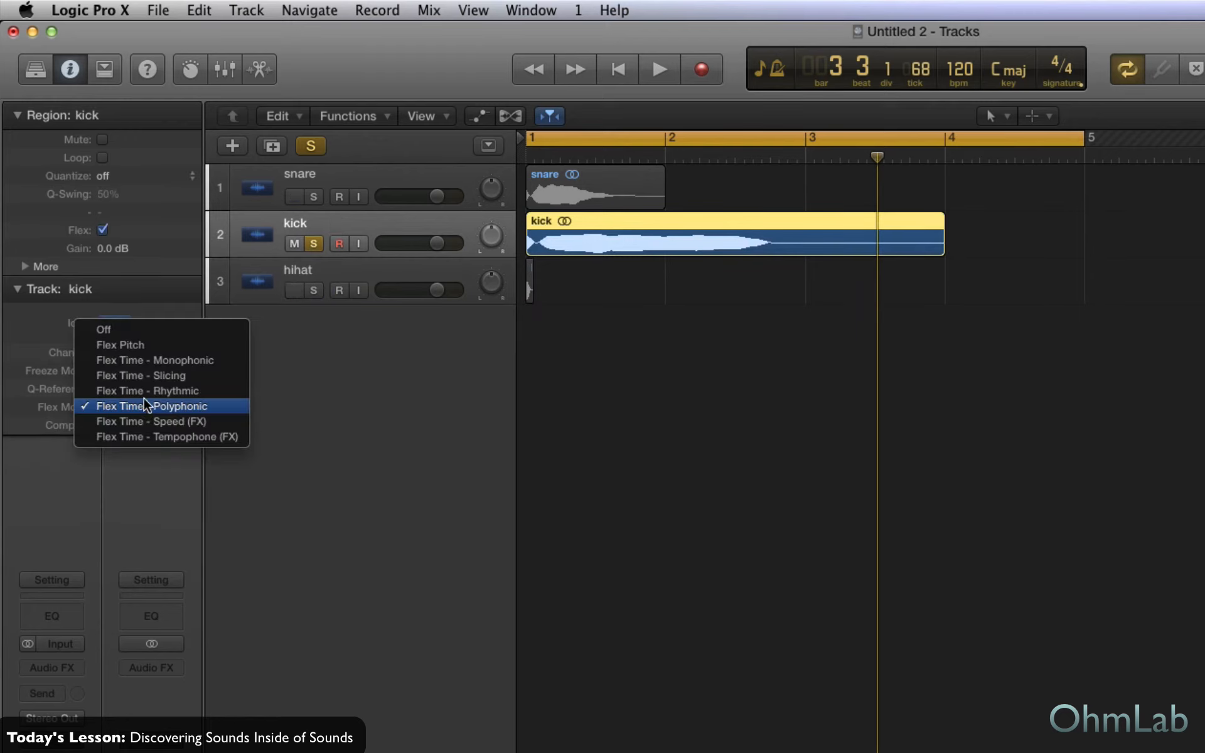
left_click(171, 436)
key("space")
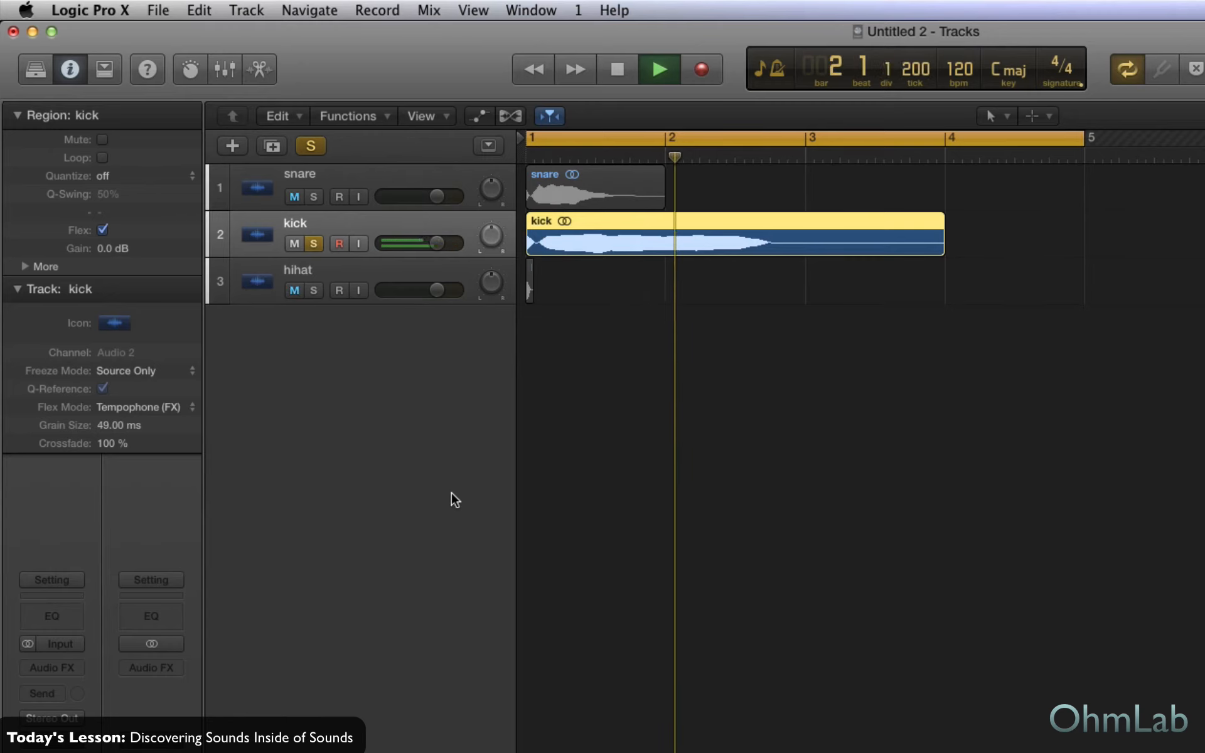
key("space")
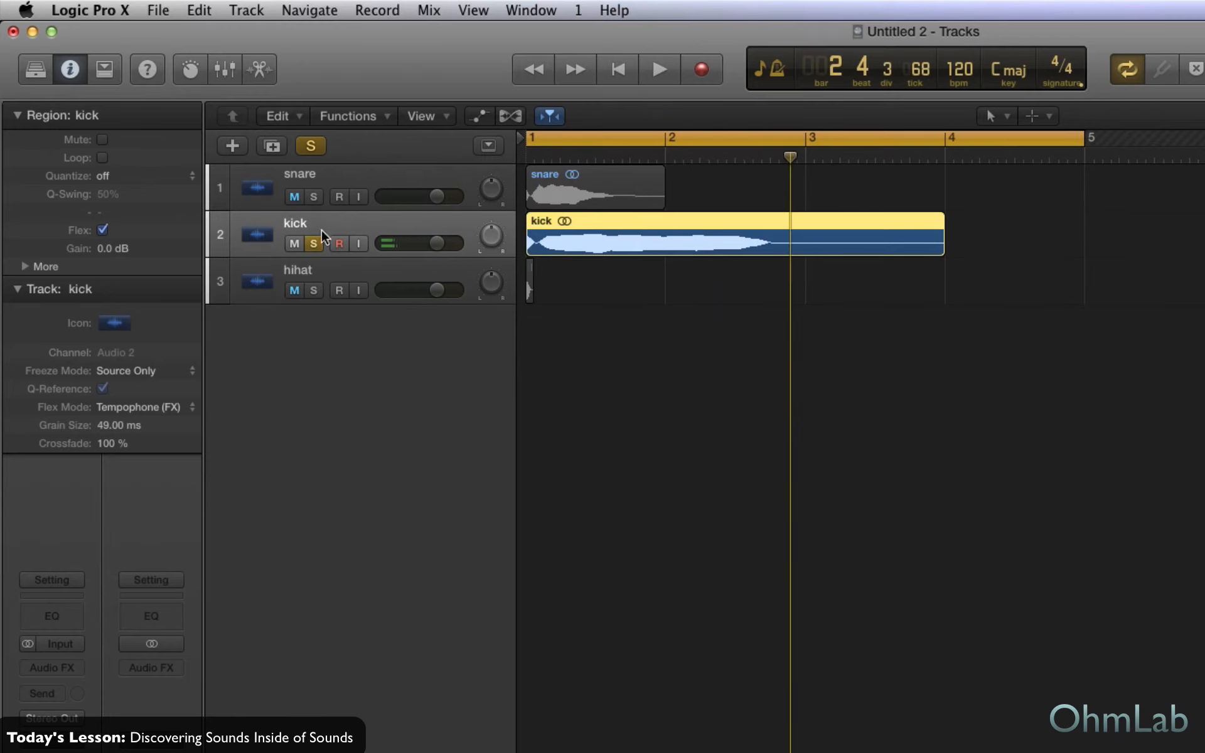
Solo the hihat track instead of the kick and set its Flex Mode to Polyphonic.
left_click(313, 242)
left_click(339, 268)
left_click(314, 290)
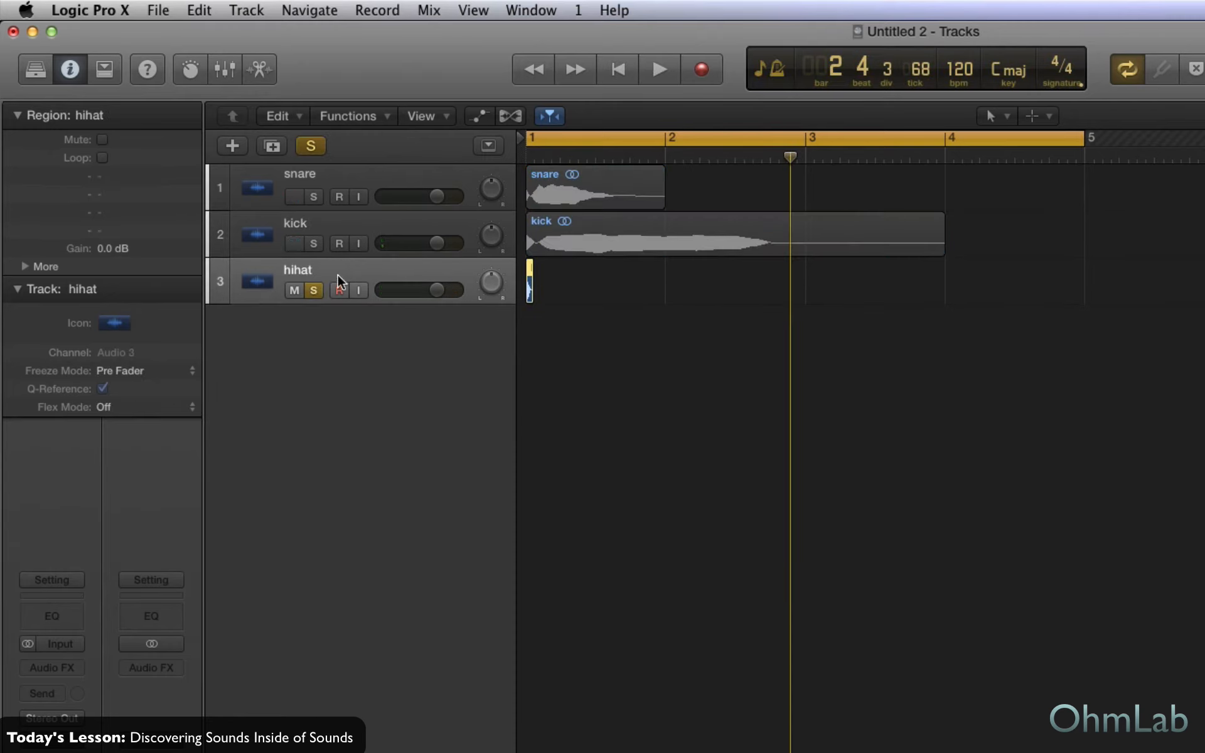
left_click(162, 407)
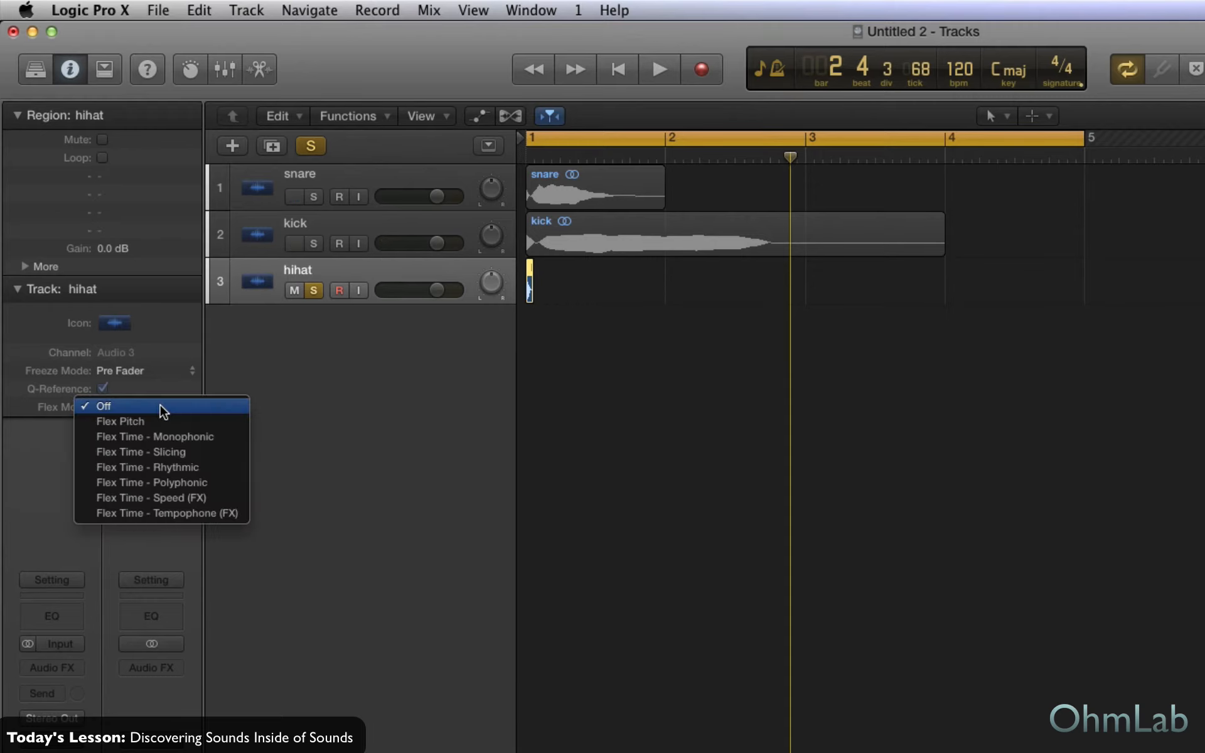
left_click(203, 483)
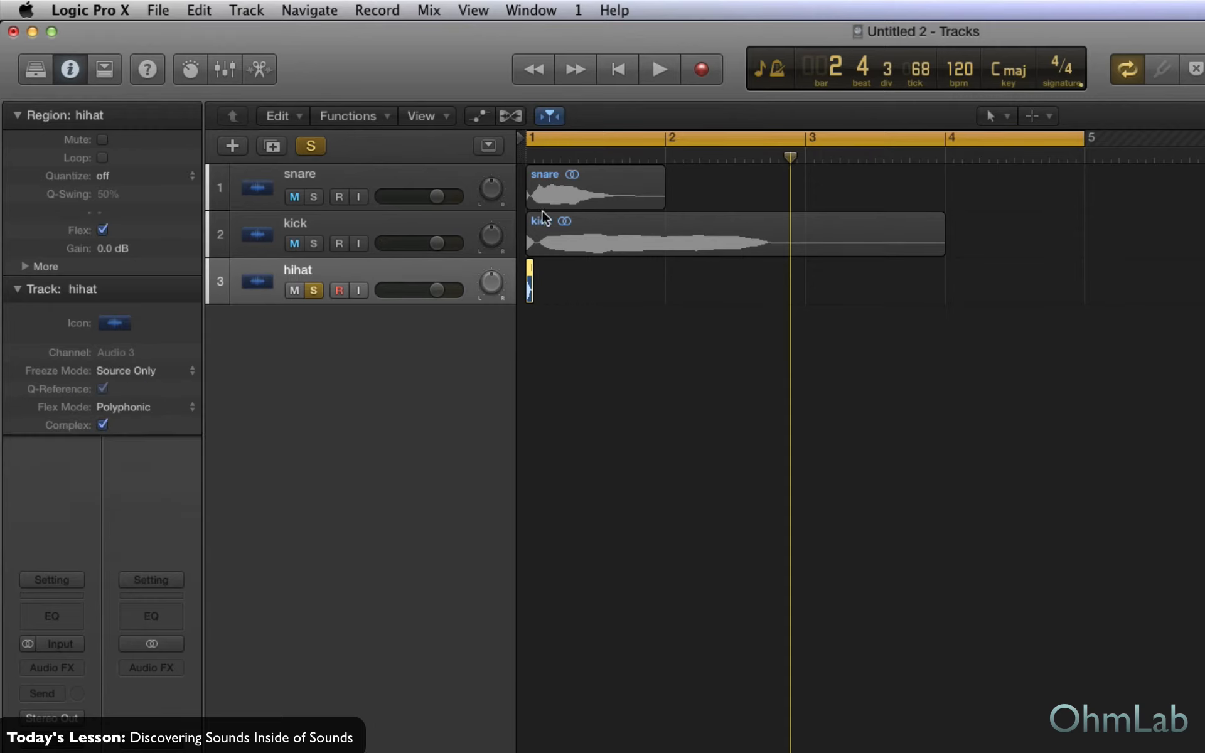
Time-stretch the hihat region to the start of bar 2 and audition it.
left_click_drag(530, 288, 667, 287)
key("space")
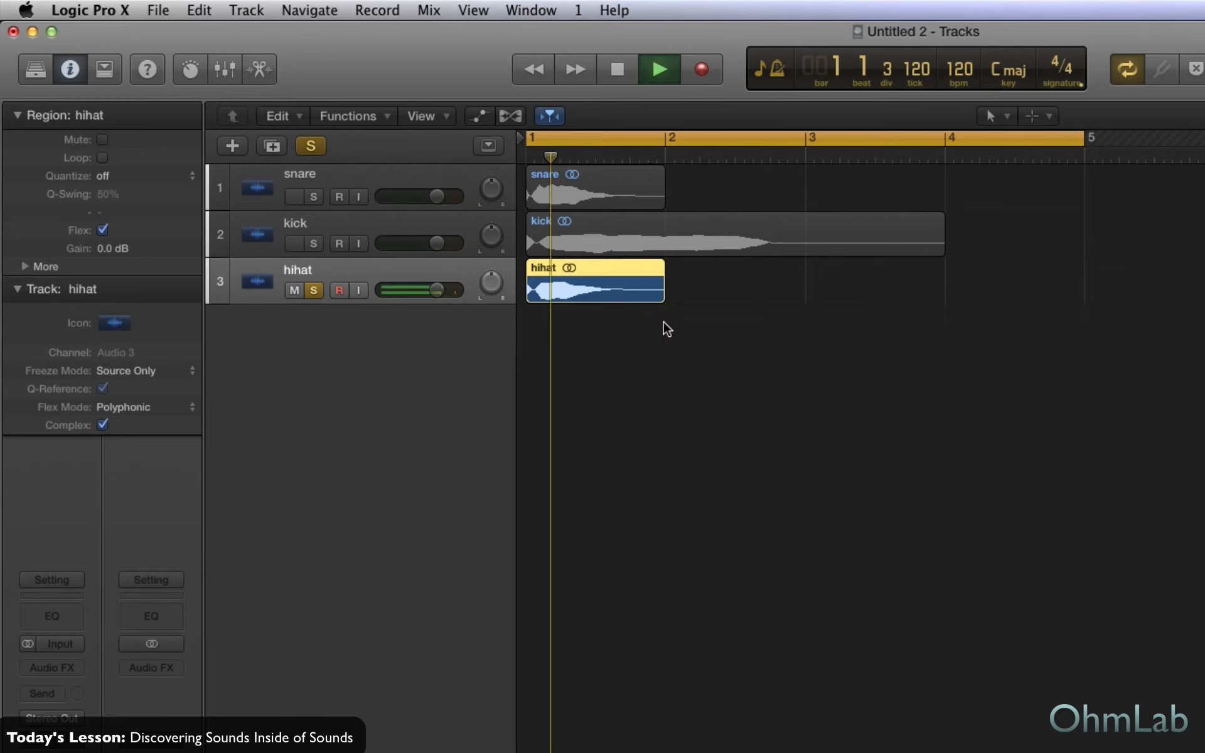
key("space")
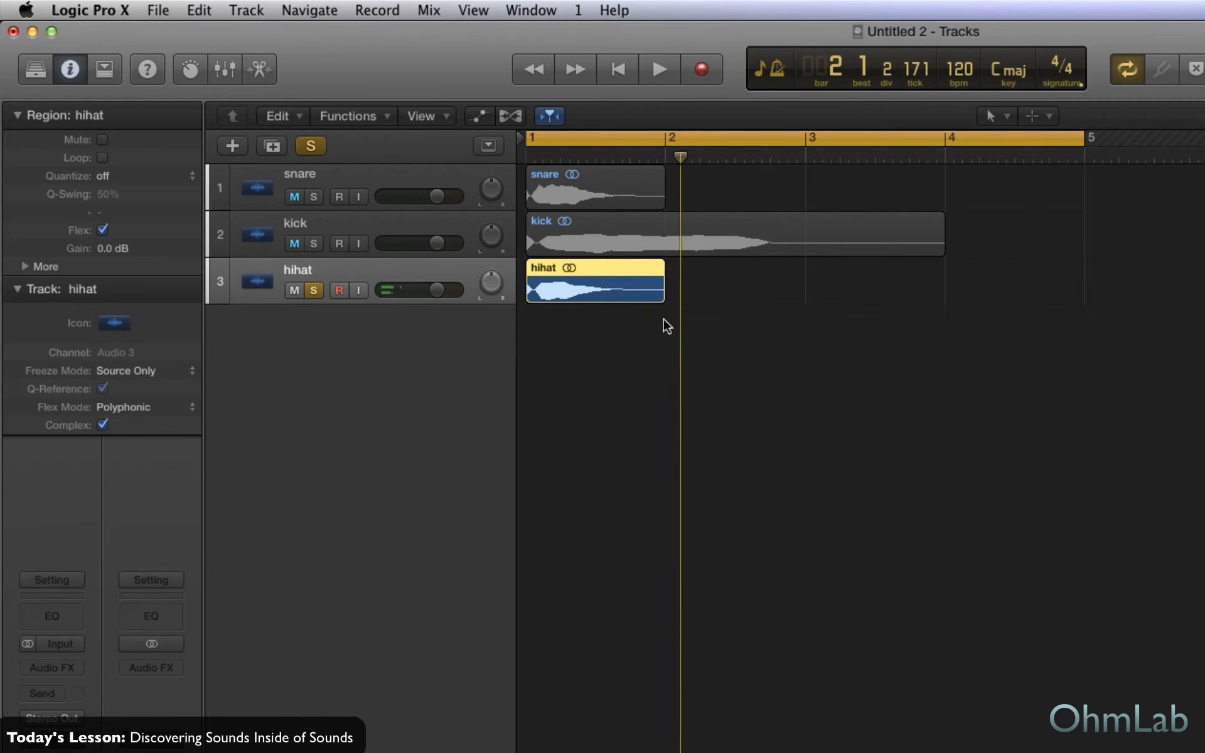
Try time-stretching the hihat region to the start of bar 3, audition it, and undo that stretch.
left_click_drag(663, 290, 805, 291)
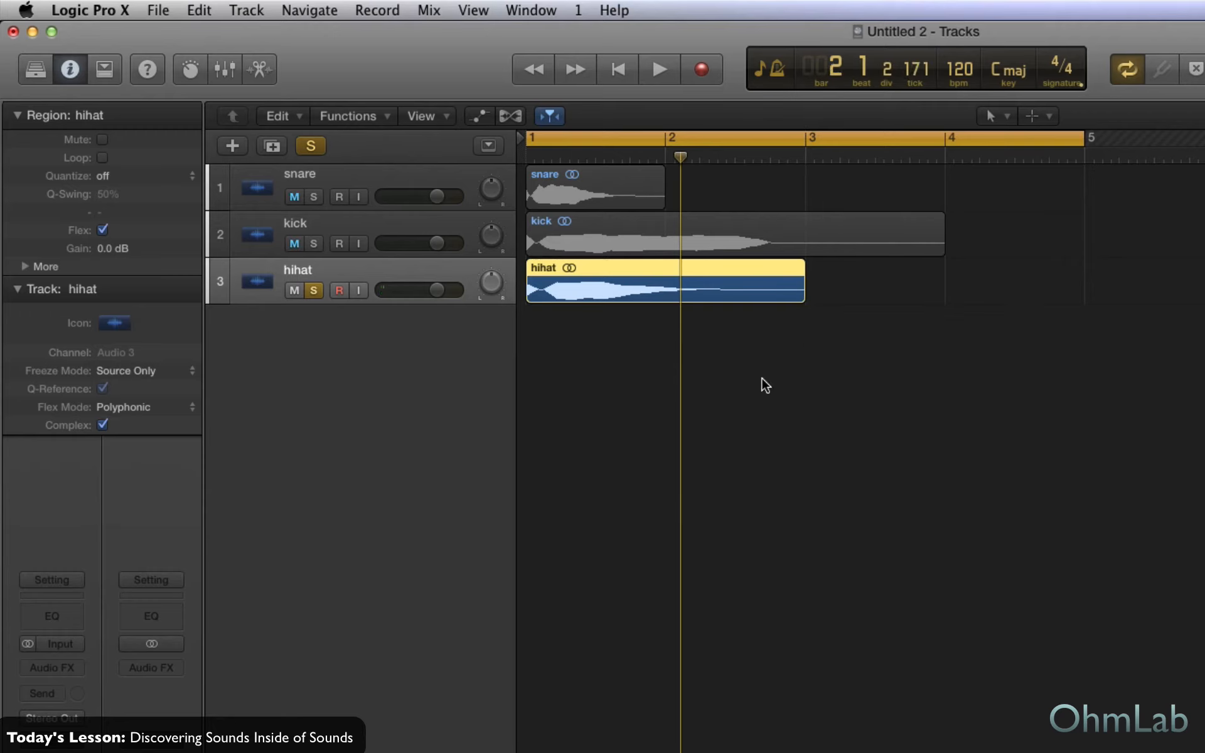
key("space")
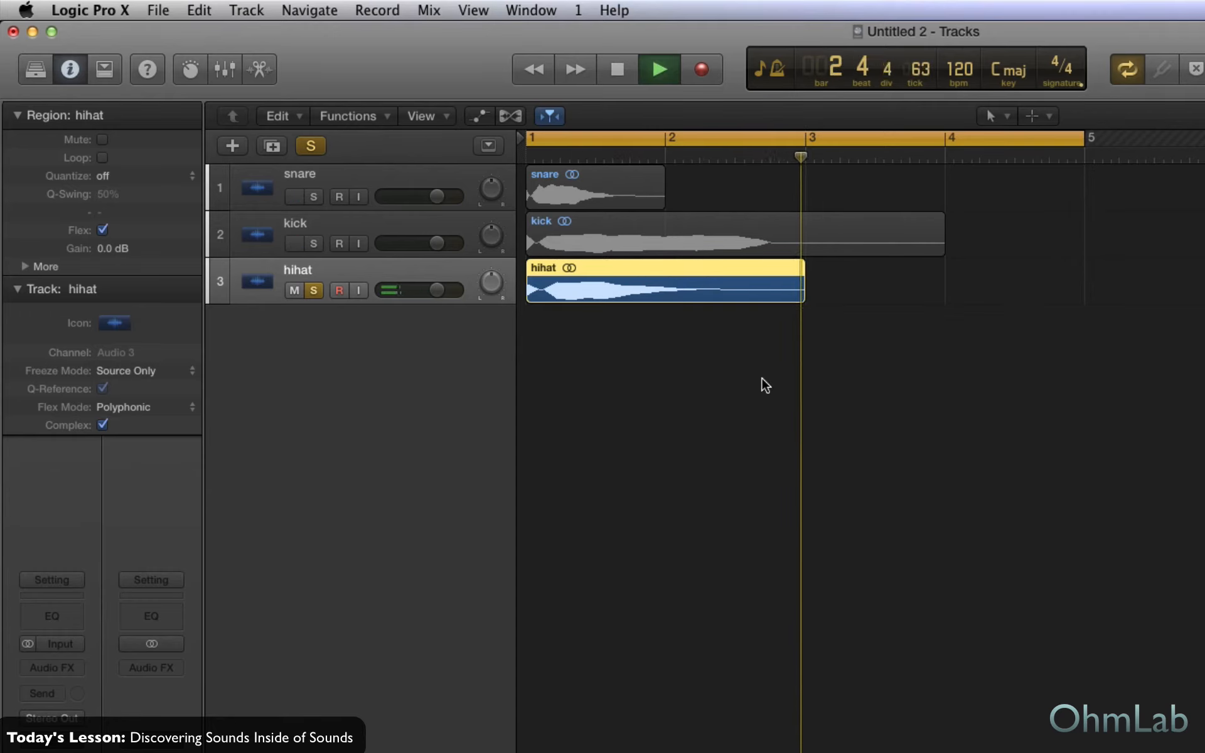
key("space")
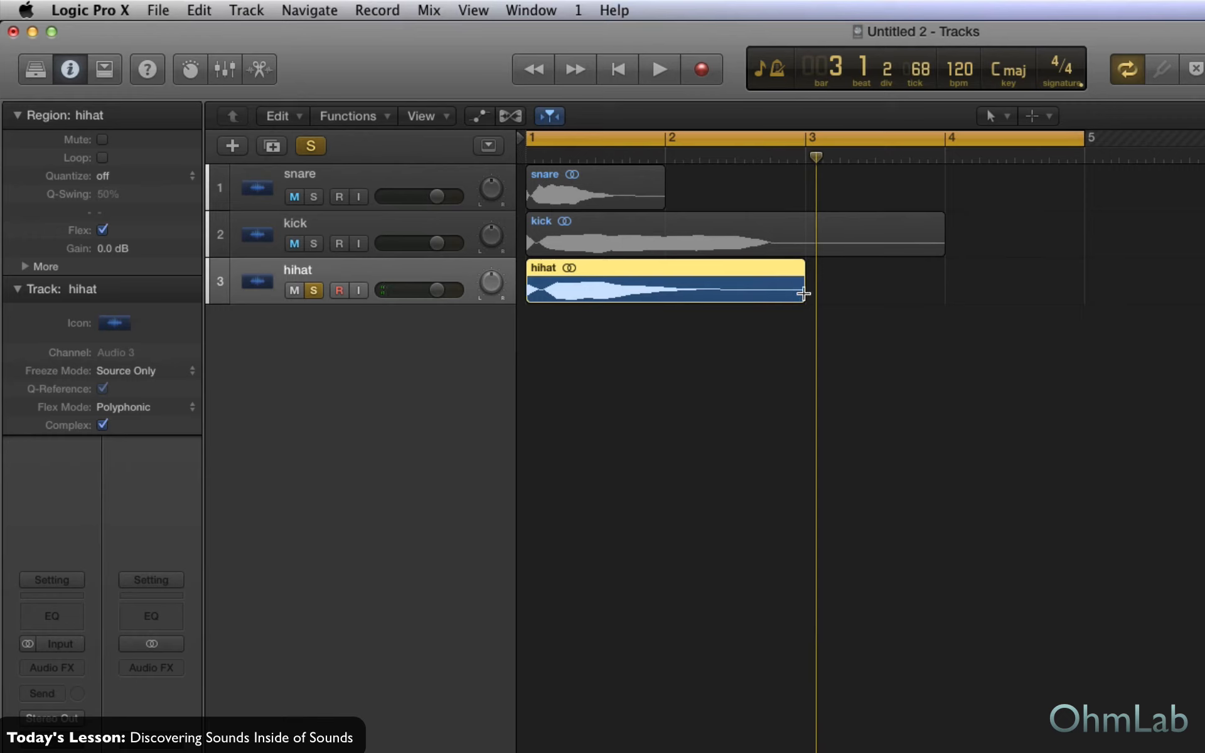
key("super+z")
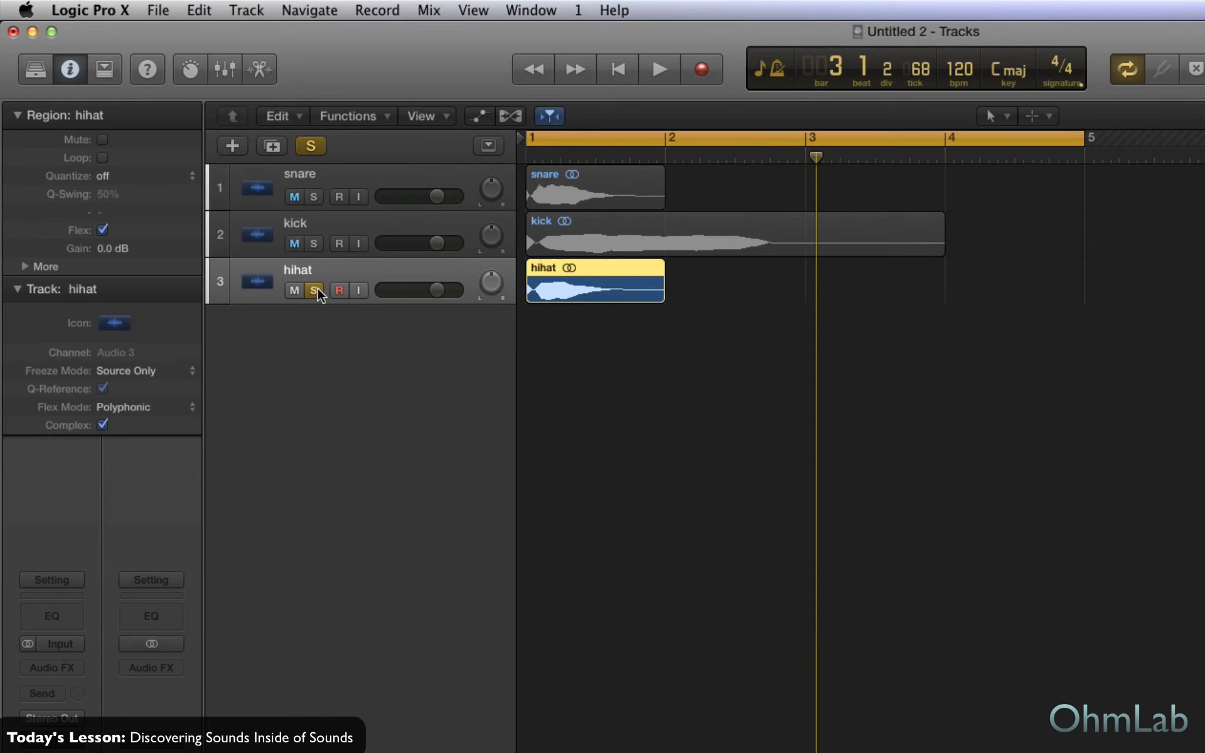
Solo the snare track instead of the hihat and audition its stretched region.
left_click(315, 291)
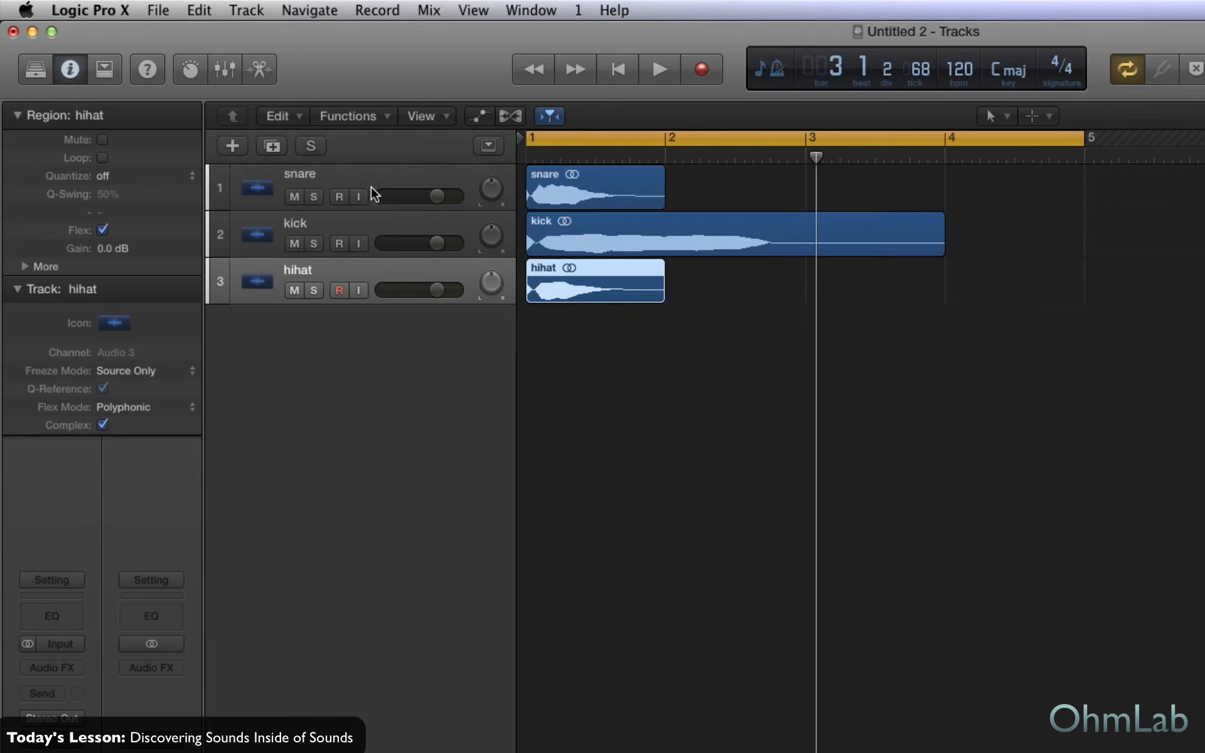
left_click(339, 197)
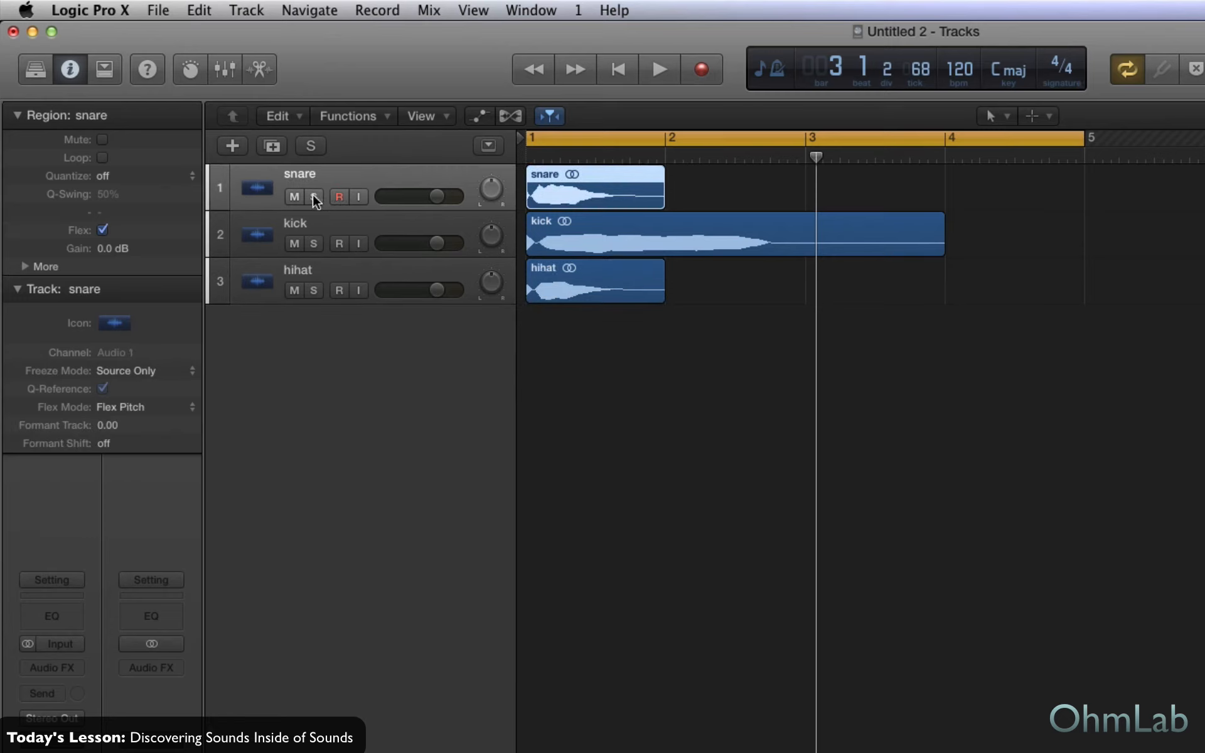
left_click(312, 196)
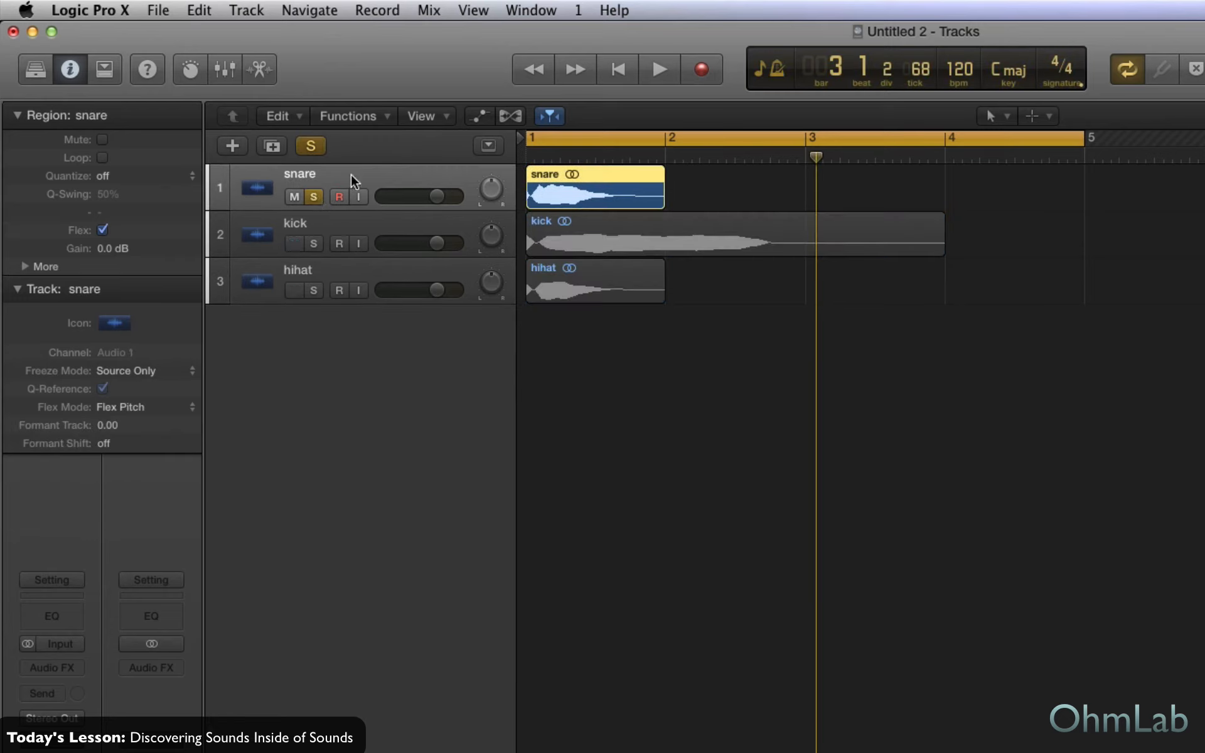
key("space")
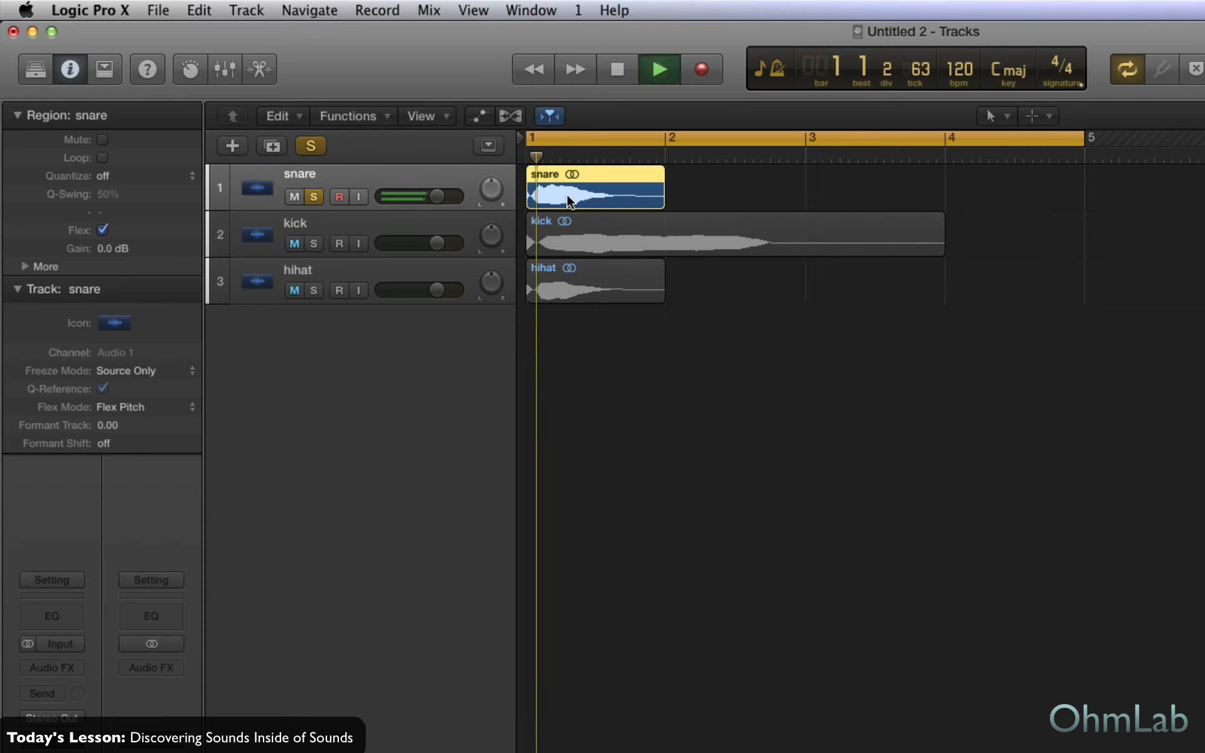
key("space")
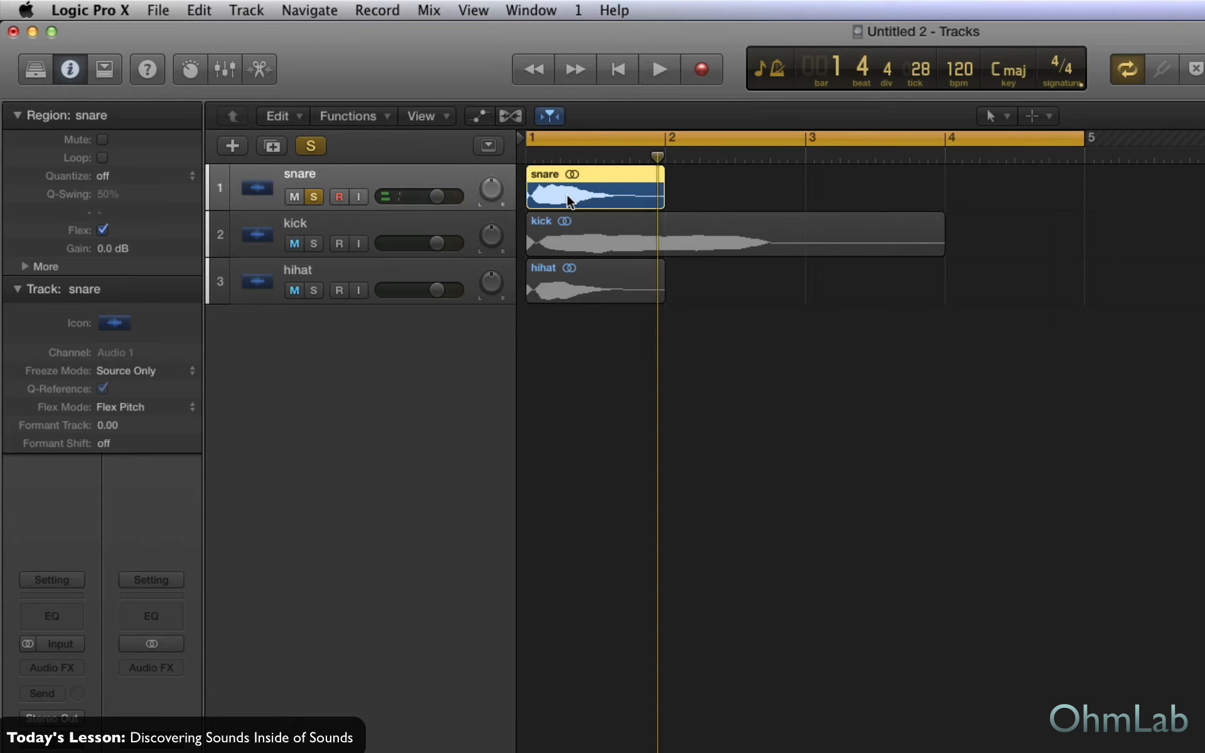
Solo the kick track instead of the snare and audition its stretched region.
left_click(317, 197)
left_click(318, 229)
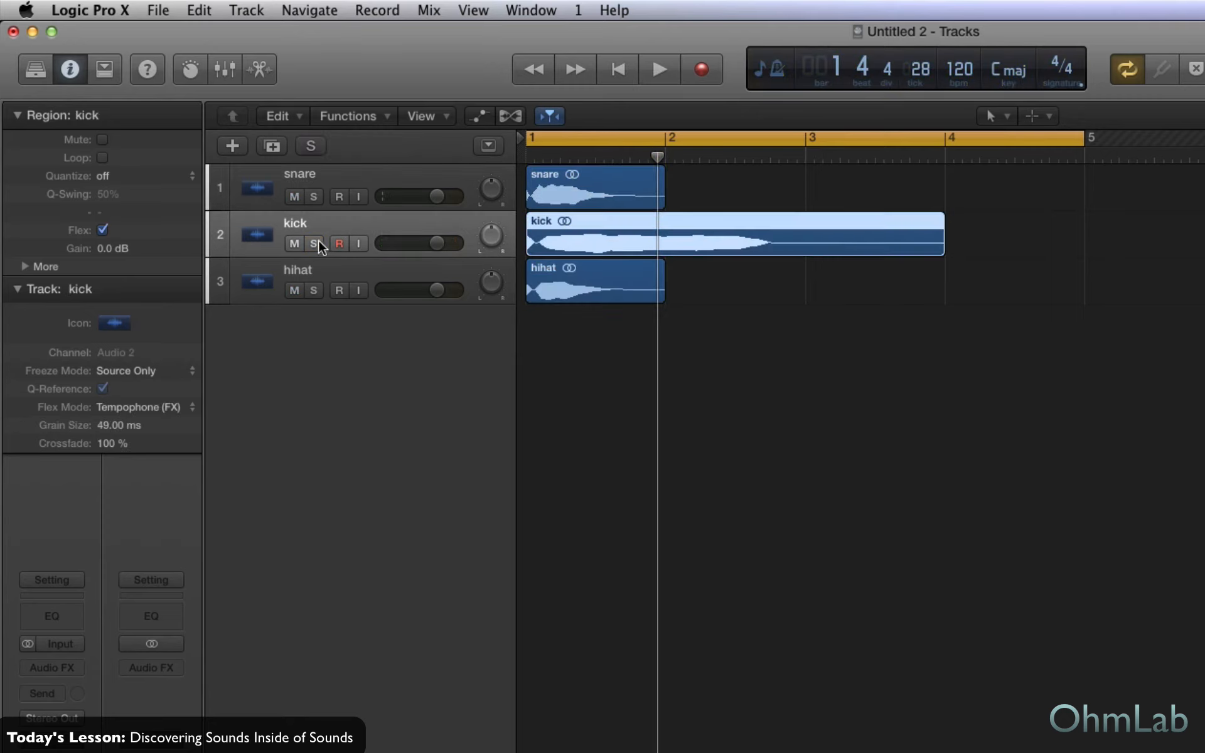
left_click(314, 243)
key("space")
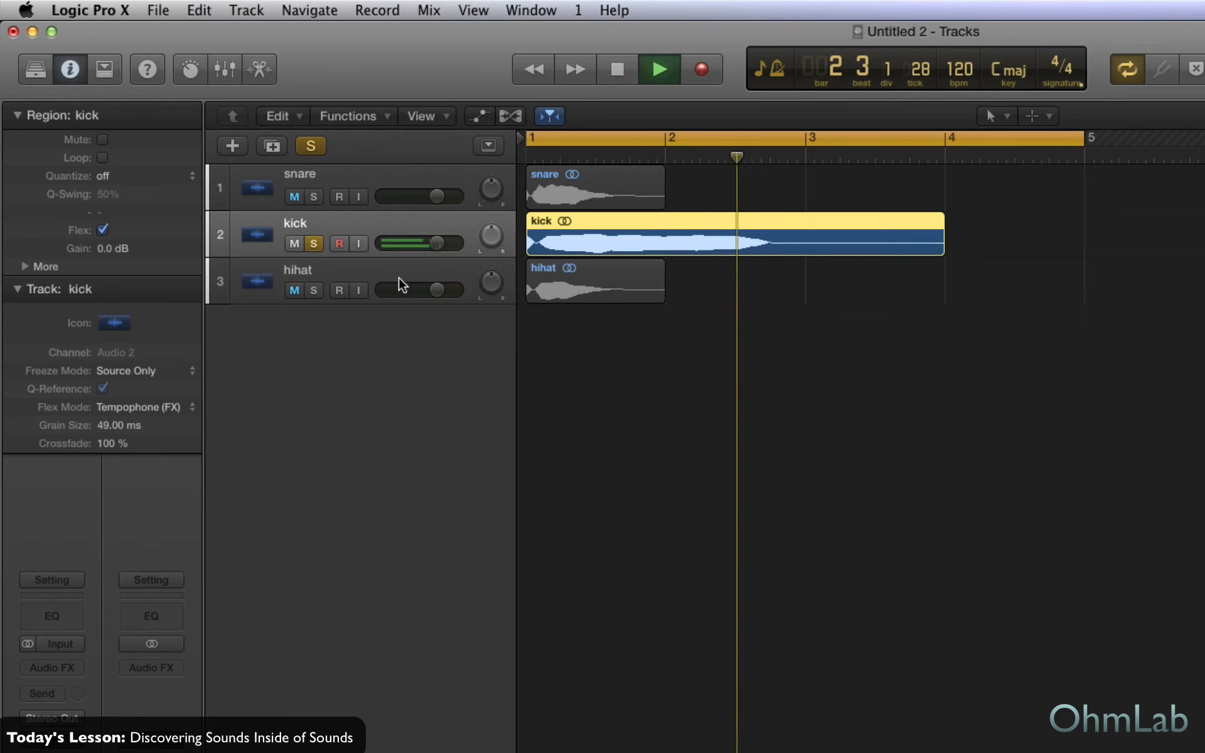
key("space")
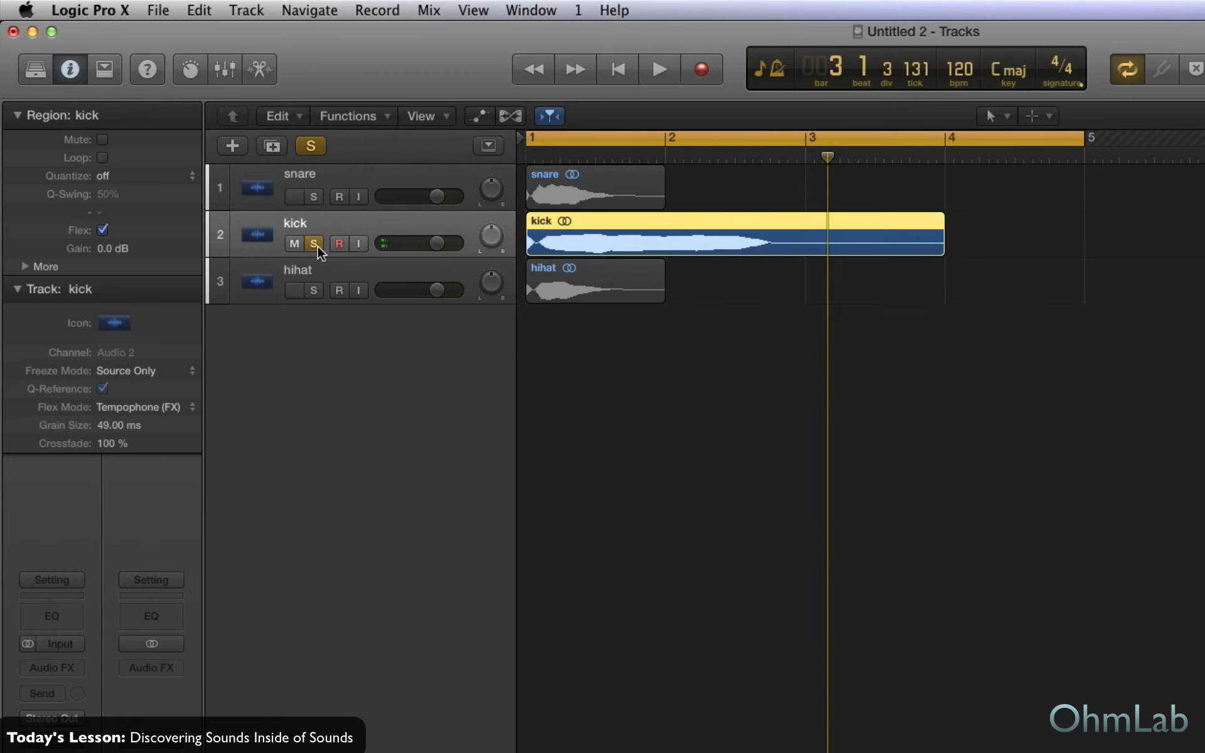
Solo the hihat track instead of the kick, audition its stretched region twice, and unsolo it.
left_click(314, 244)
left_click(314, 290)
key("space")
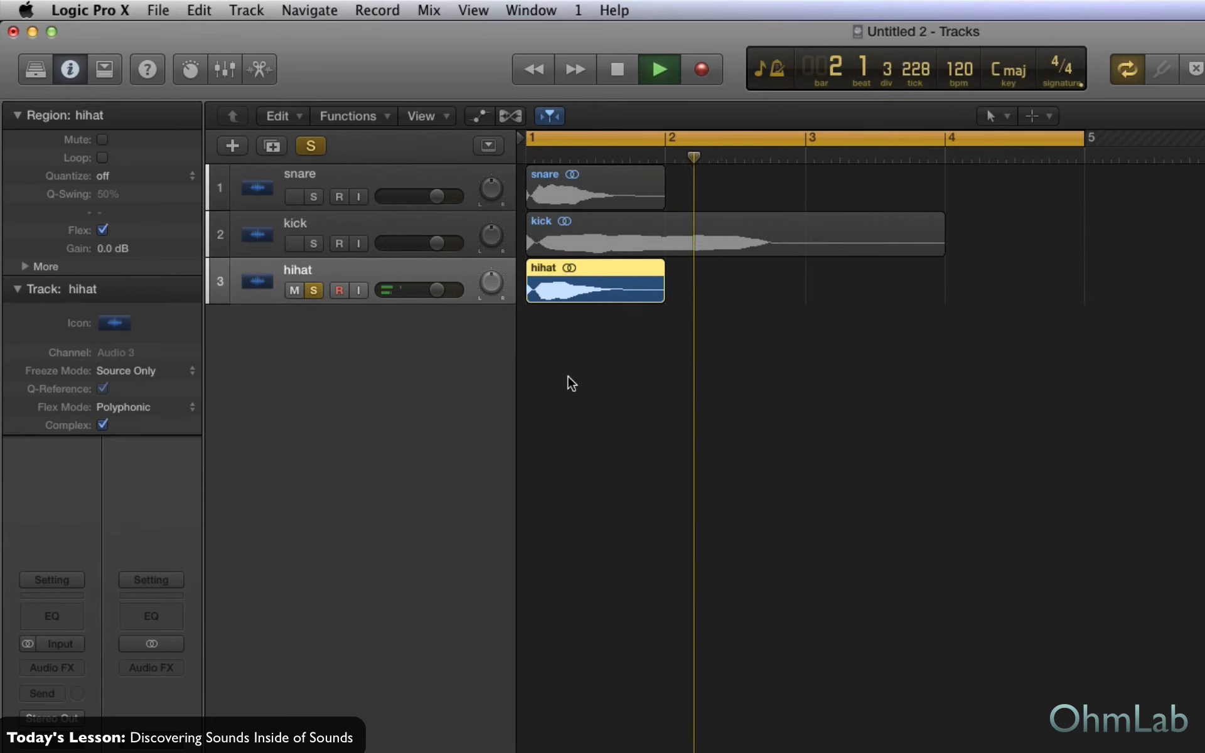
key("space")
key("space")
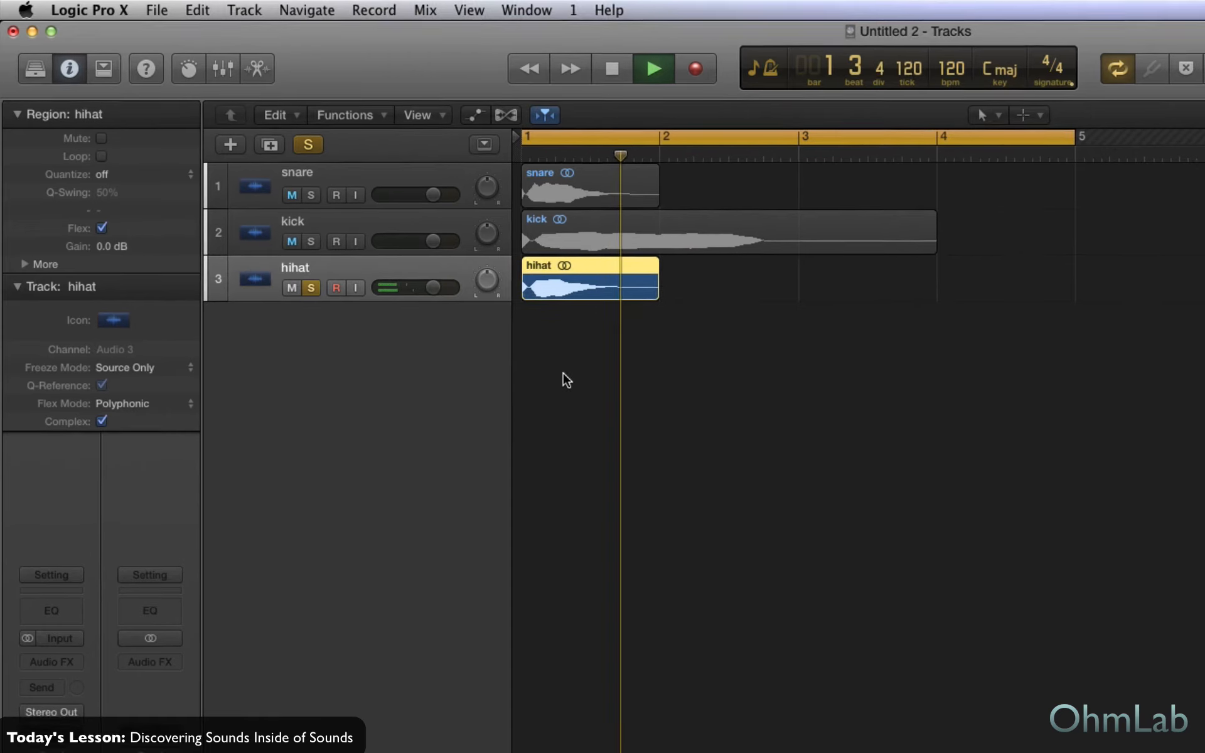
key("space")
left_click(312, 289)
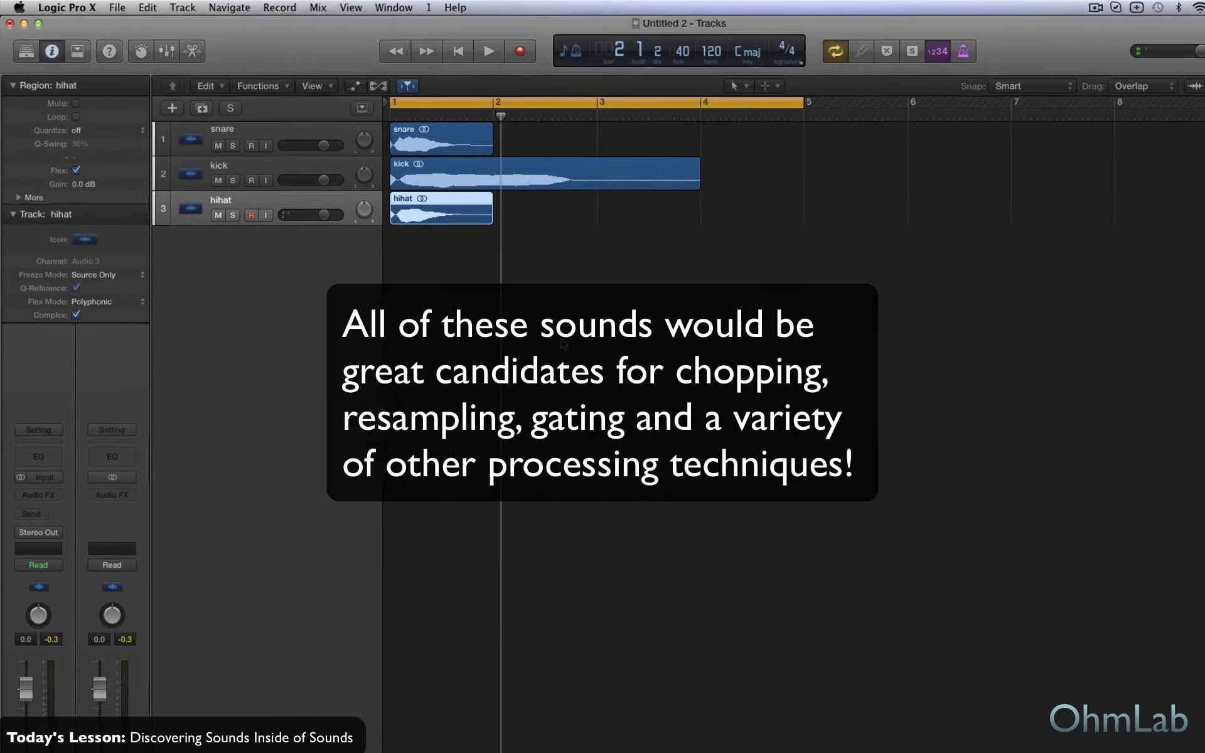